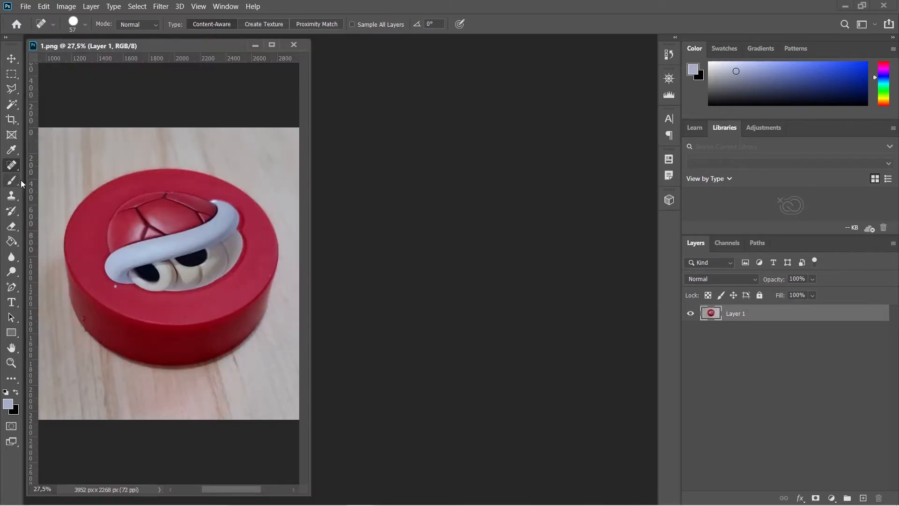
Select the Spot Healing Brush Tool and paint over the white speck below the white tube's lower end.
{"action": "right_click", "coordinate": [12, 167]}
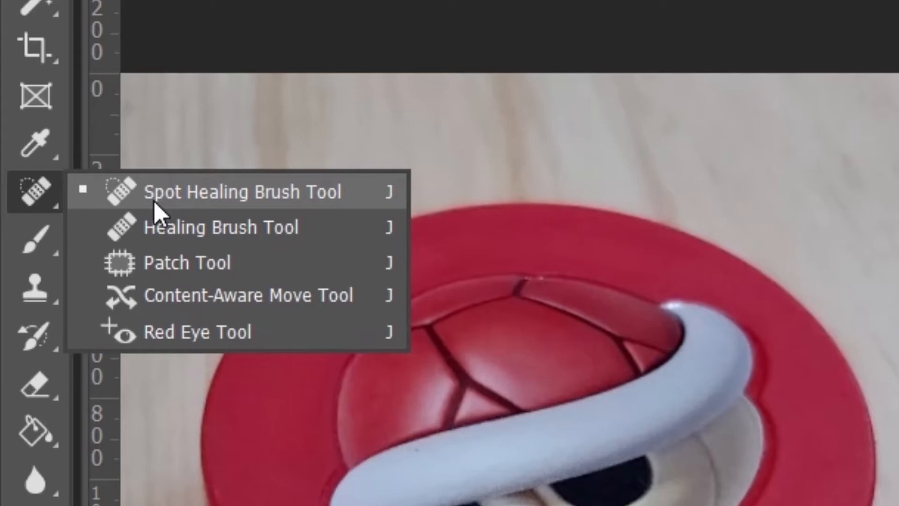
{"action": "left_click", "coordinate": [154, 201]}
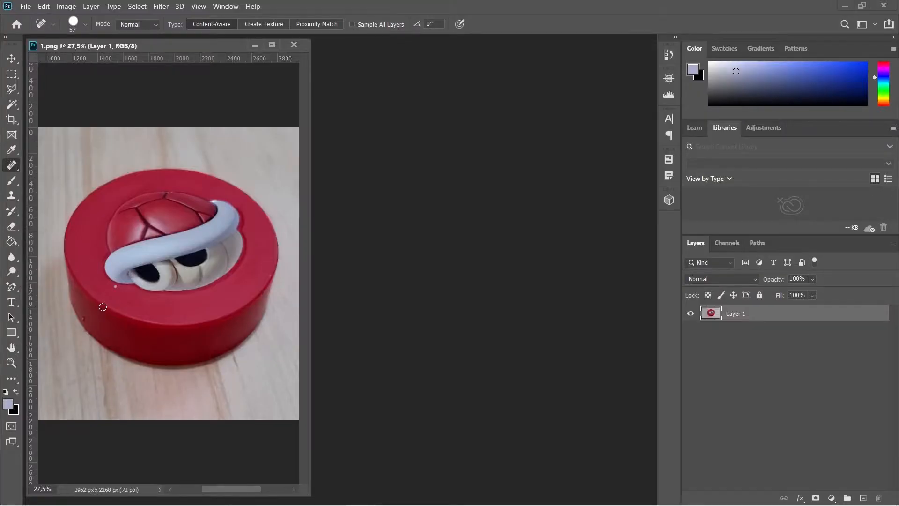
{"action": "scroll", "coordinate": [106, 302], "scroll_direction": "up", "scroll_amount": 1}
{"action": "scroll", "coordinate": [106, 302], "scroll_direction": "up", "scroll_amount": 5}
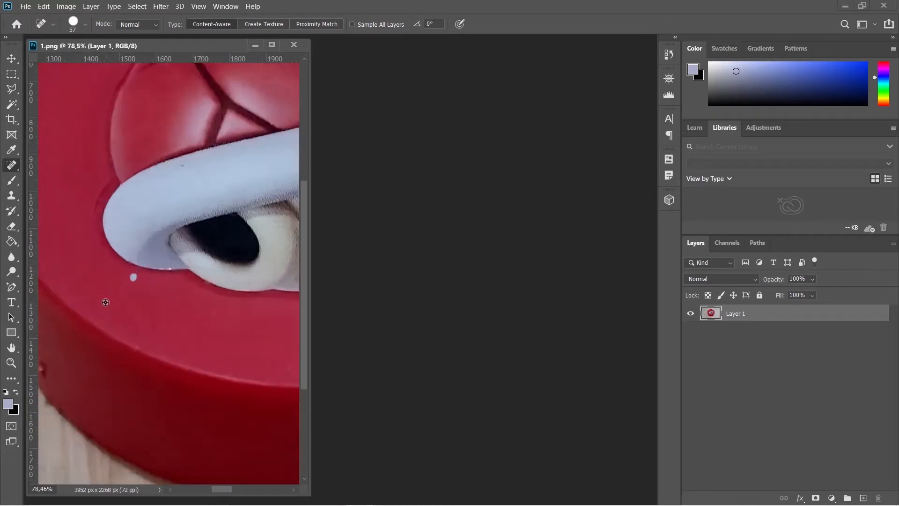
{"action": "scroll", "coordinate": [105, 302], "scroll_direction": "right", "scroll_amount": 1}
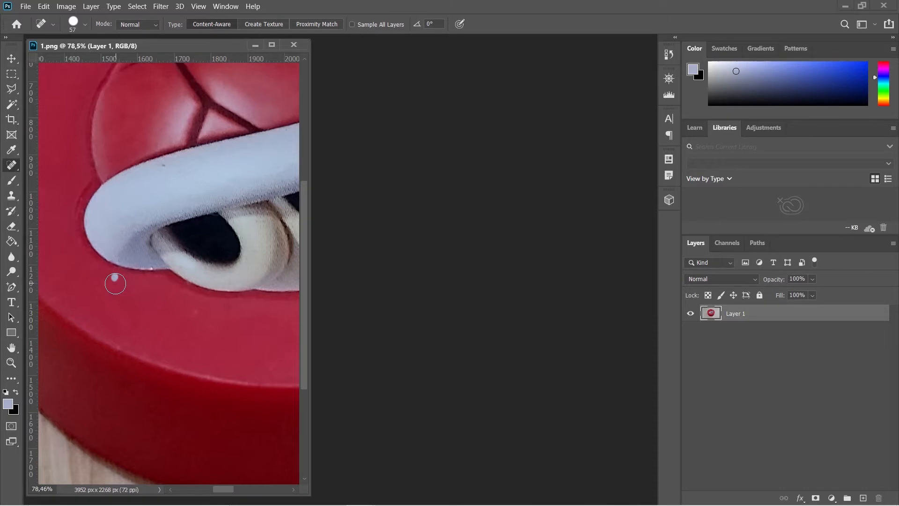
{"action": "left_click_drag", "start_coordinate": [124, 281], "coordinate": [109, 280]}
Heal the small dark mark on the disc's outer side edge with the spot healing brush.
{"action": "scroll", "coordinate": [83, 320], "scroll_direction": "left", "scroll_amount": 5}
{"action": "scroll", "coordinate": [84, 325], "scroll_direction": "left", "scroll_amount": 2}
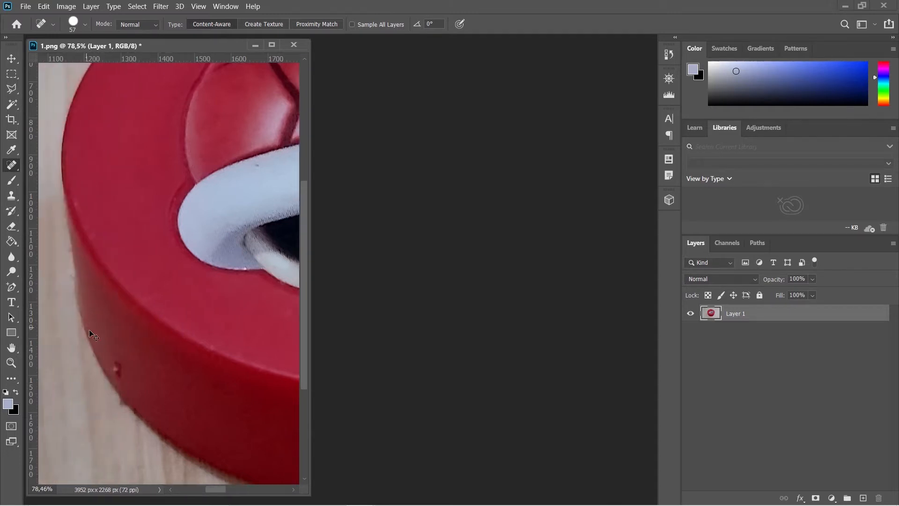
{"action": "mouse_move", "coordinate": [114, 359]}
{"action": "left_mouse_down"}
{"action": "mouse_move", "coordinate": [122, 374]}
{"action": "mouse_move", "coordinate": [123, 361]}
{"action": "left_mouse_up"}
Add a new empty layer and spot-heal the white speck onto it using samples from all layers.
{"action": "scroll", "coordinate": [198, 333], "scroll_direction": "down", "scroll_amount": 8}
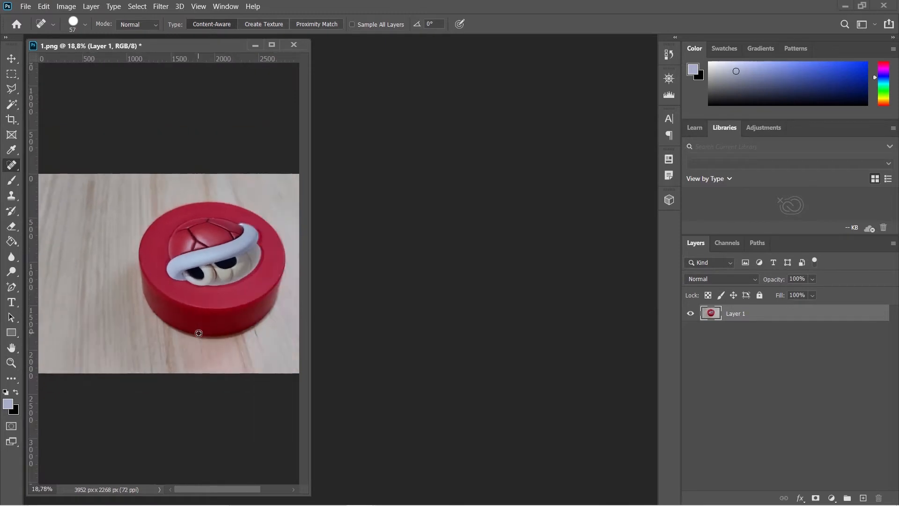
{"action": "scroll", "coordinate": [196, 299], "scroll_direction": "up", "scroll_amount": 1}
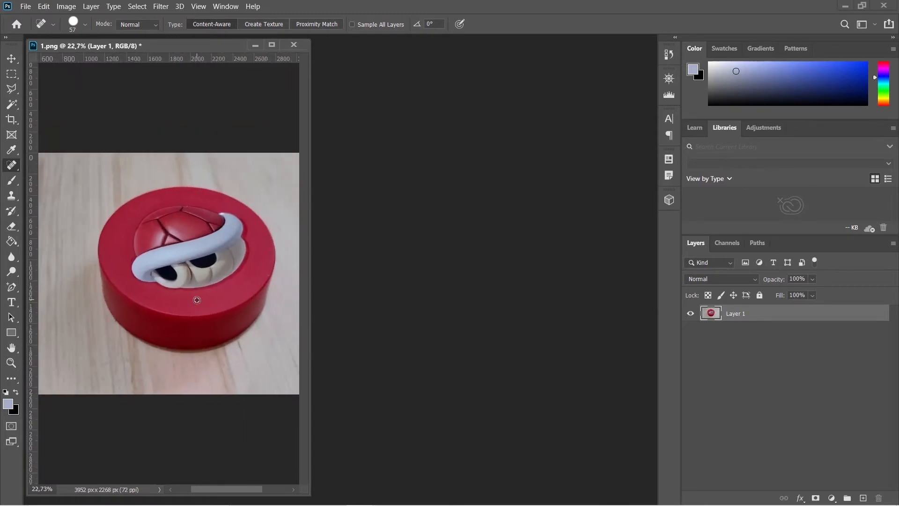
{"action": "scroll", "coordinate": [197, 304], "scroll_direction": "up", "scroll_amount": 1}
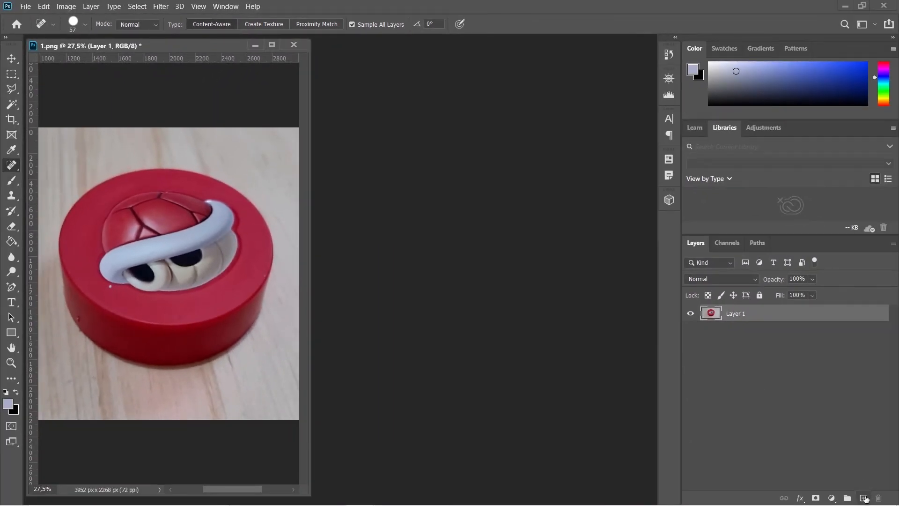
{"action": "left_click", "coordinate": [863, 498]}
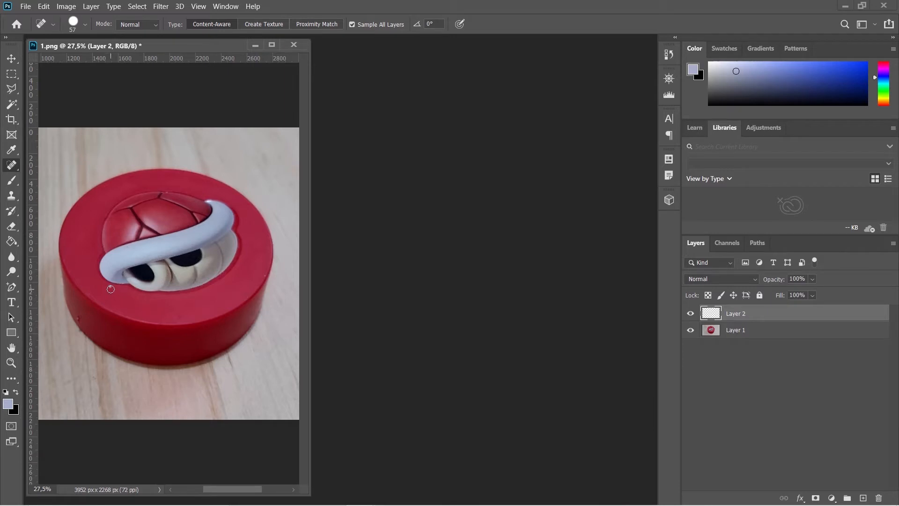
{"action": "left_click", "coordinate": [110, 288]}
Toggle the new layer's visibility repeatedly to compare the image with and without the repair.
{"action": "left_click", "coordinate": [691, 313]}
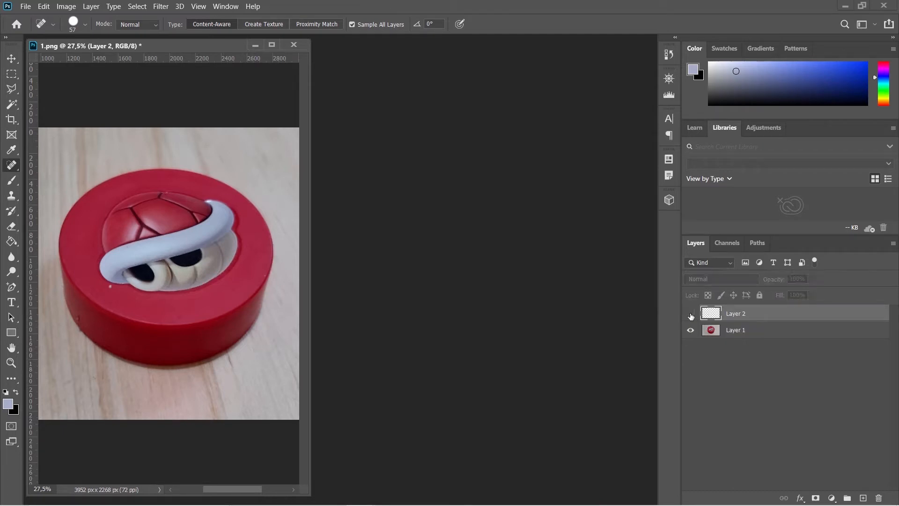
{"action": "left_click", "coordinate": [691, 316]}
{"action": "left_click", "coordinate": [691, 316]}
{"action": "left_click", "coordinate": [691, 316]}
{"action": "left_click", "coordinate": [691, 316]}
{"action": "left_click", "coordinate": [690, 315]}
{"action": "left_click", "coordinate": [691, 315]}
{"action": "left_click", "coordinate": [691, 316]}
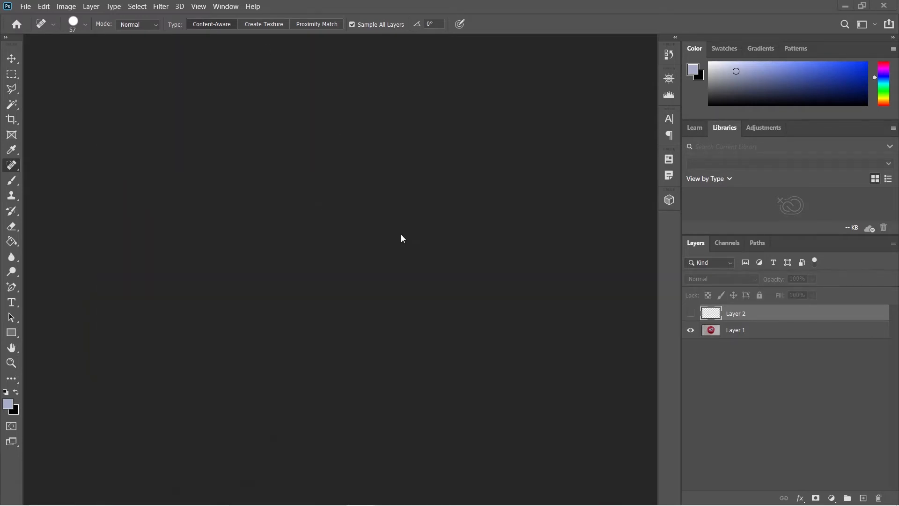
{"action": "mouse_move", "coordinate": [452, 504]}
Switch to the Healing Brush Tool in 2.png, sample clean red beside the white speck, and paint over the speck.
{"action": "right_click", "coordinate": [14, 168]}
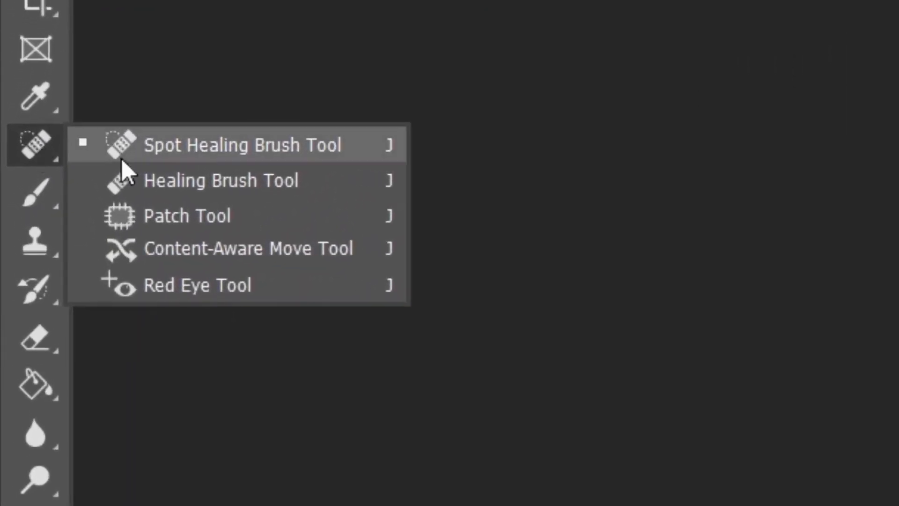
{"action": "left_click", "coordinate": [233, 187]}
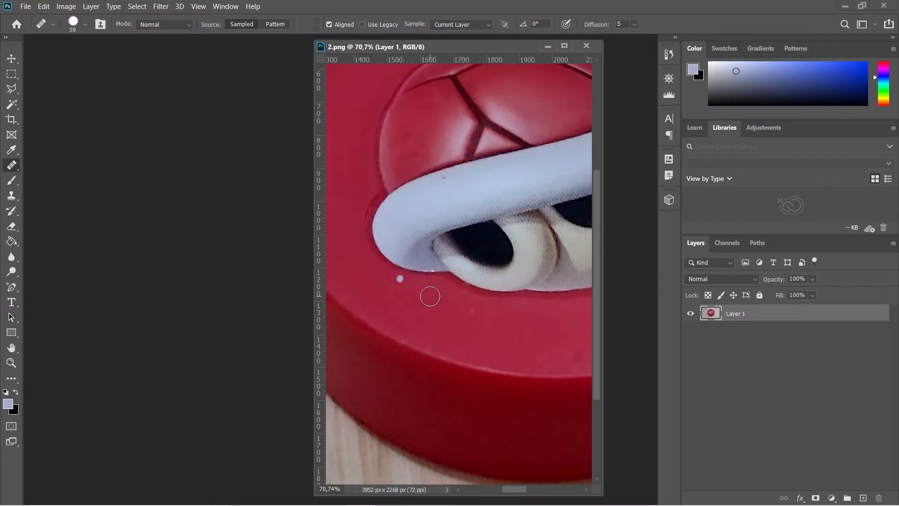
{"action": "key", "text": "alt"}
{"action": "left_click", "coordinate": [430, 295], "text": "alt"}
{"action": "left_click", "coordinate": [400, 279]}
{"action": "left_click", "coordinate": [452, 350]}
Sample clean red near the dark mark on the disc's side edge and paint over the mark.
{"action": "scroll", "coordinate": [453, 303], "scroll_direction": "left", "scroll_amount": 2}
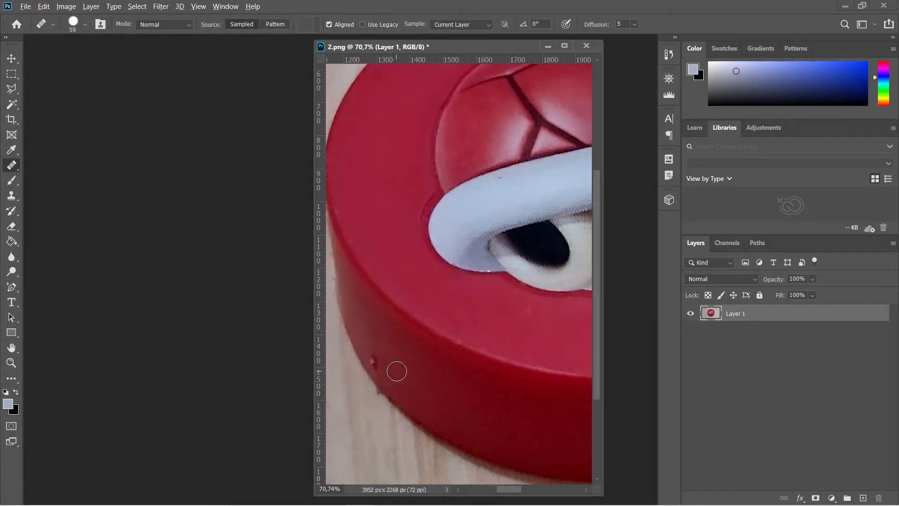
{"action": "left_click", "coordinate": [396, 370], "text": "alt"}
{"action": "left_click", "coordinate": [374, 359]}
{"action": "left_click", "coordinate": [374, 360]}
Switch the healing source to Pattern and back to Sampled.
{"action": "scroll", "coordinate": [476, 337], "scroll_direction": "down", "scroll_amount": 5, "text": "alt"}
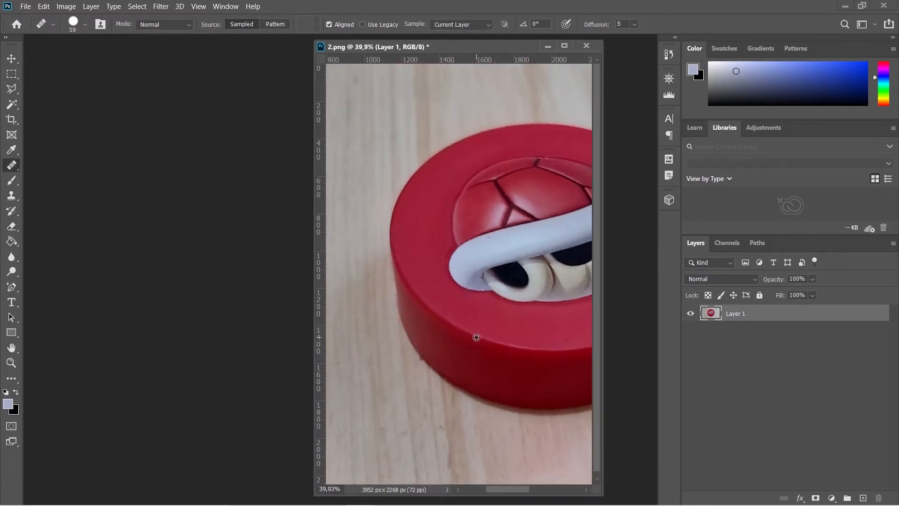
{"action": "scroll", "coordinate": [476, 337], "scroll_direction": "down", "scroll_amount": 3, "text": "alt"}
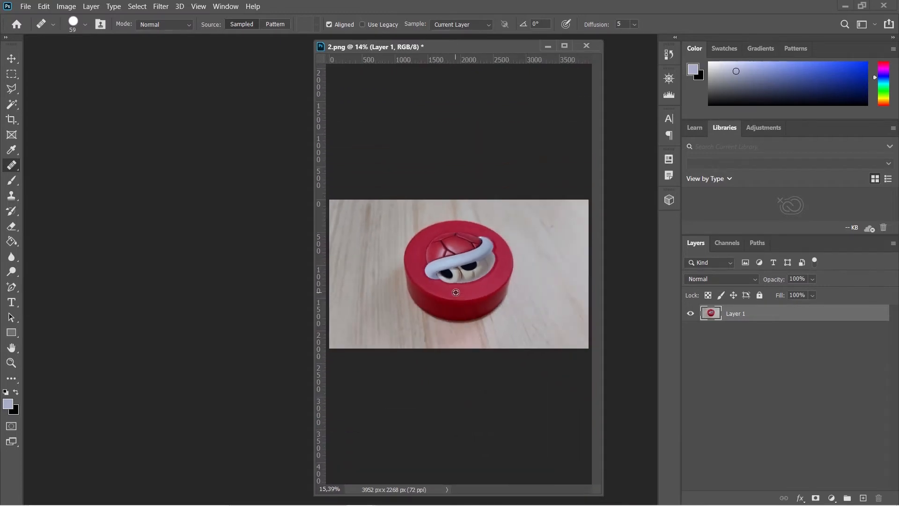
{"action": "scroll", "coordinate": [455, 292], "scroll_direction": "up", "scroll_amount": 2, "text": "alt"}
{"action": "scroll", "coordinate": [455, 292], "scroll_direction": "up", "scroll_amount": 2, "text": "alt"}
{"action": "scroll", "coordinate": [455, 293], "scroll_direction": "down", "scroll_amount": 1, "text": "alt"}
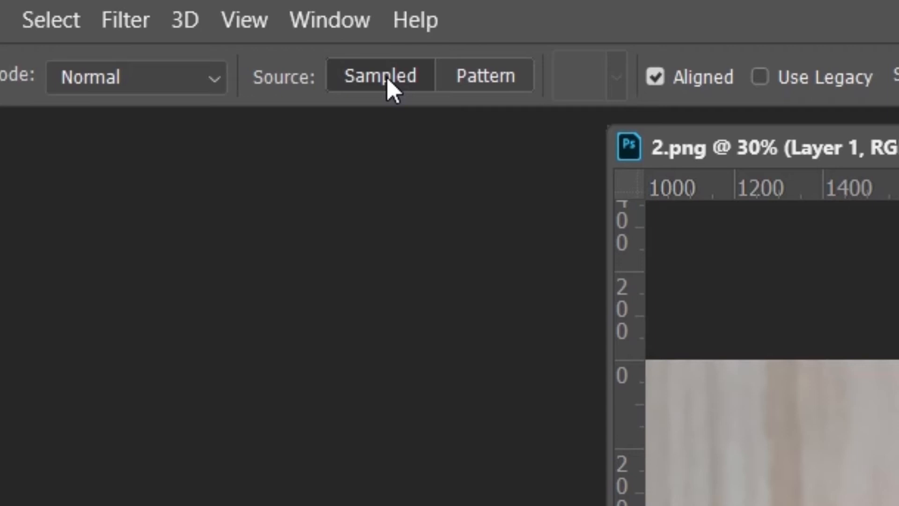
{"action": "left_click", "coordinate": [499, 75]}
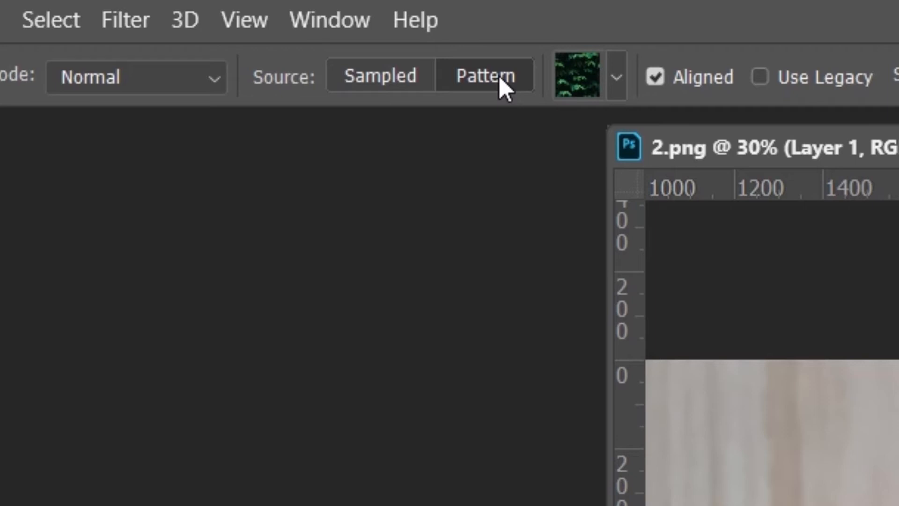
{"action": "left_click", "coordinate": [431, 75]}
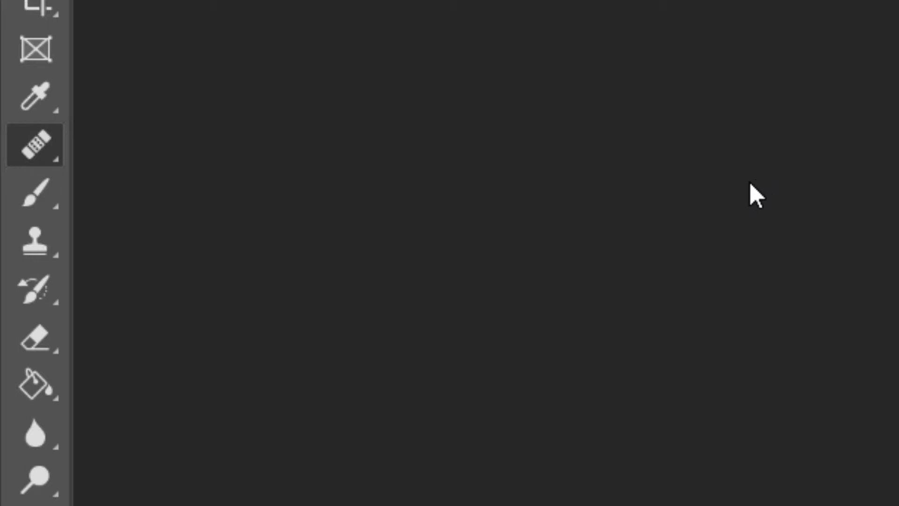
Select the Patch Tool, minimize the 1.png window, and bring up the 3.png document.
{"action": "right_click", "coordinate": [45, 151]}
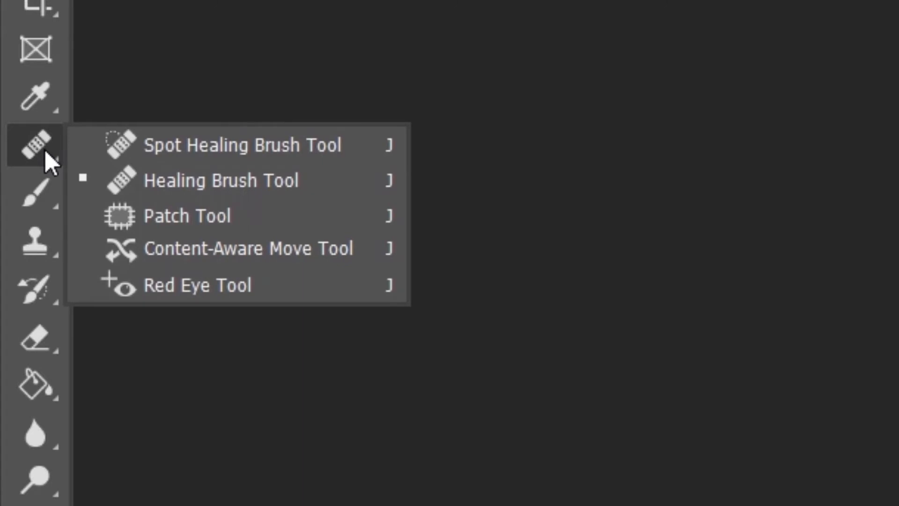
{"action": "left_click", "coordinate": [213, 217]}
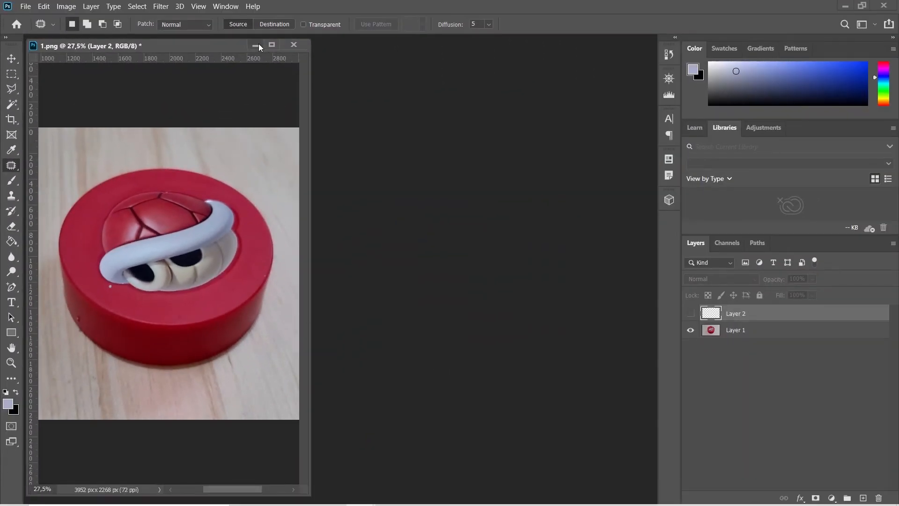
{"action": "left_click", "coordinate": [255, 45]}
{"action": "mouse_move", "coordinate": [373, 503]}
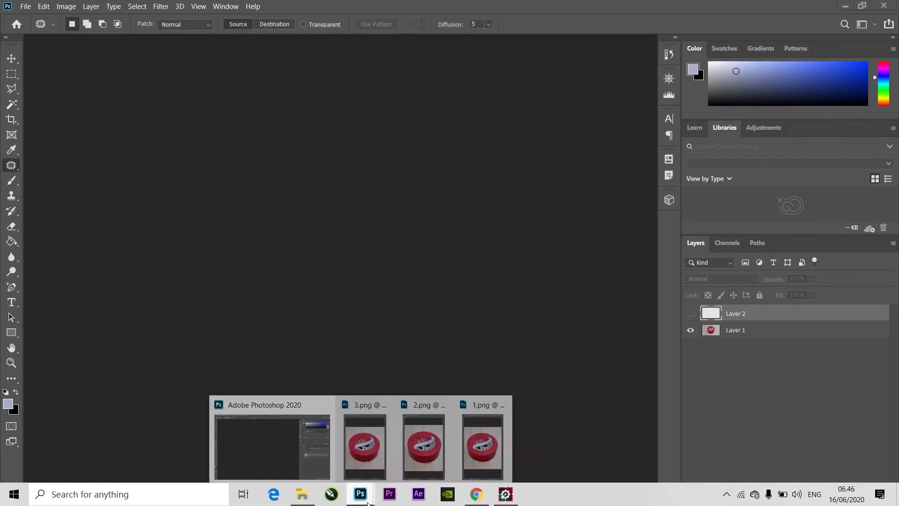
{"action": "left_click", "coordinate": [365, 441]}
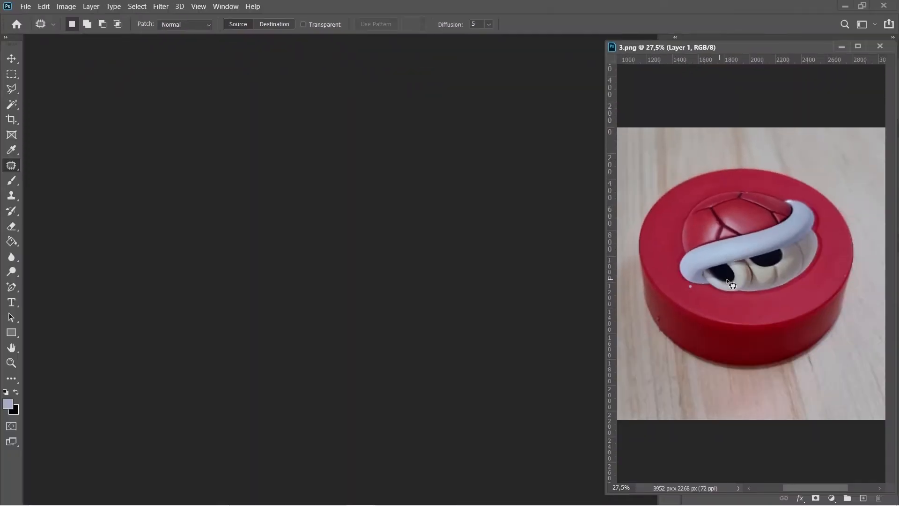
Select around the white speck and drag the patch onto nearby clean red, then deselect.
{"action": "scroll", "coordinate": [726, 280], "scroll_direction": "up", "scroll_amount": 5}
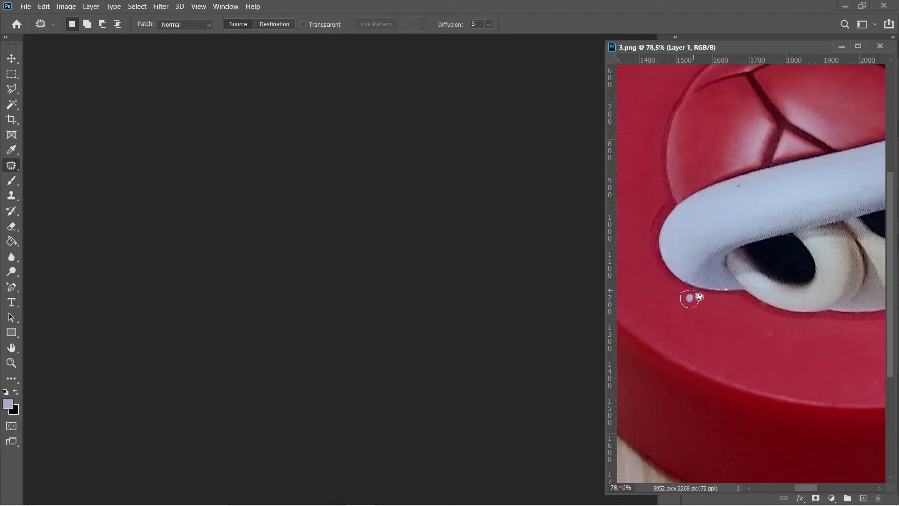
{"action": "left_click_drag", "start_coordinate": [695, 296], "coordinate": [695, 298]}
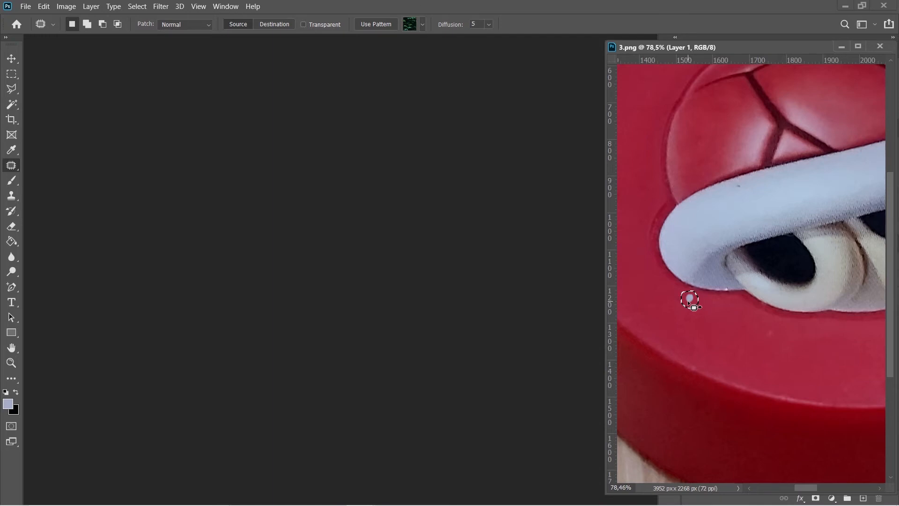
{"action": "left_click_drag", "start_coordinate": [687, 302], "coordinate": [711, 316]}
{"action": "key", "text": "ctrl+d"}
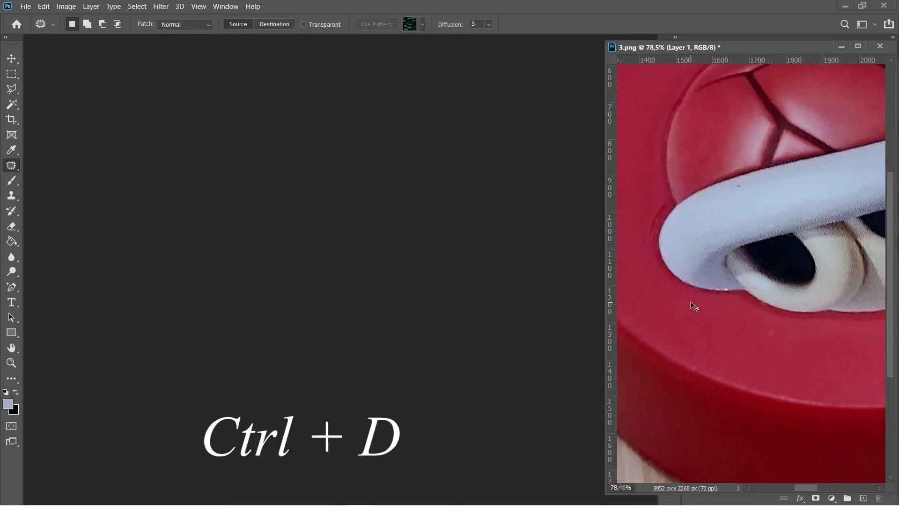
Patch the dark mark on the disc's side edge with nearby clean red, then deselect.
{"action": "scroll", "coordinate": [682, 313], "scroll_direction": "left", "scroll_amount": 3}
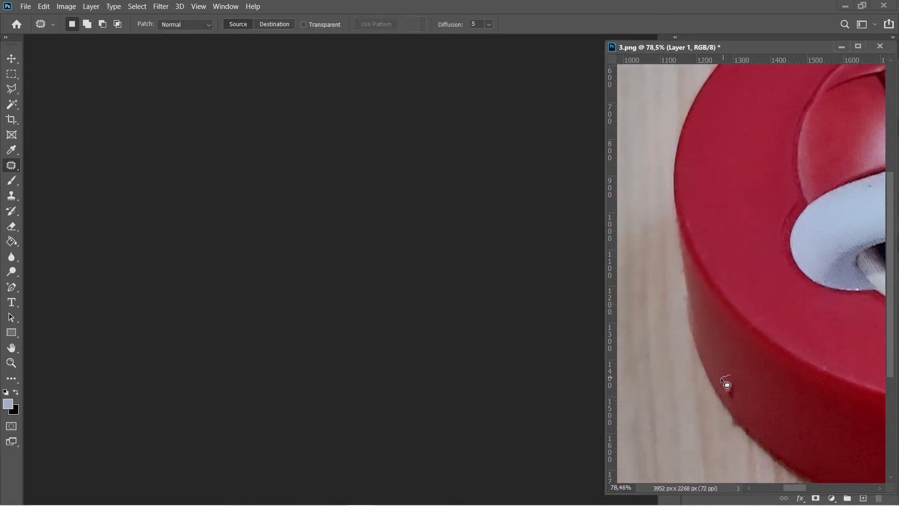
{"action": "mouse_move", "coordinate": [740, 389]}
{"action": "left_mouse_down"}
{"action": "mouse_move", "coordinate": [730, 375]}
{"action": "mouse_move", "coordinate": [746, 389]}
{"action": "left_mouse_up"}
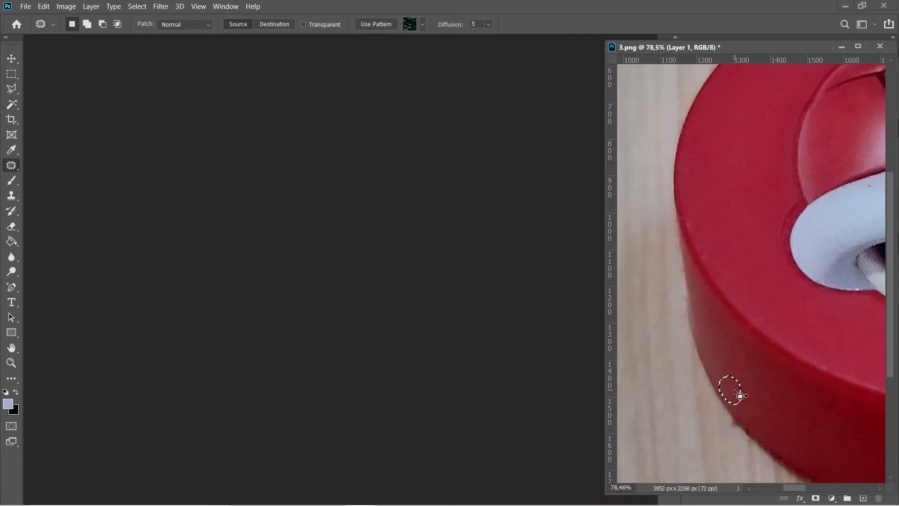
{"action": "key", "text": "ctrl+d"}
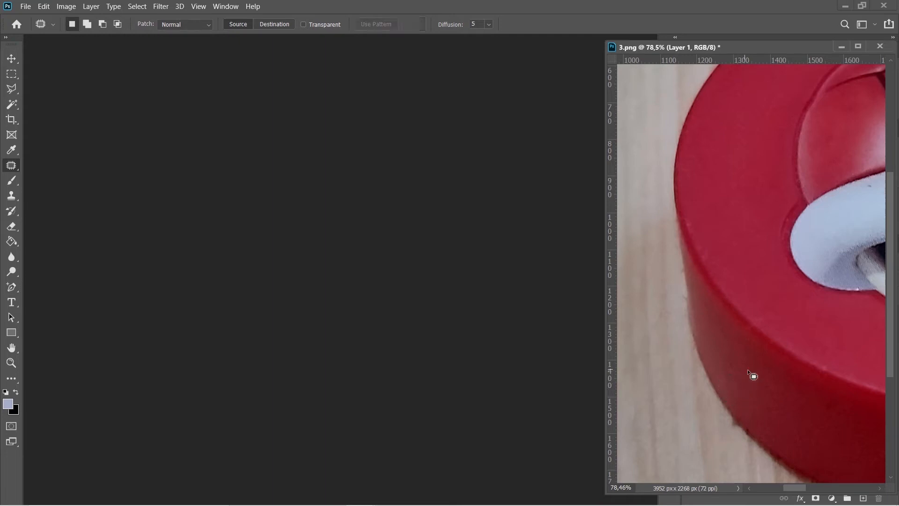
Set the patch mode to Destination, select clean red, and drag it over the white speck, then deselect.
{"action": "scroll", "coordinate": [753, 333], "scroll_direction": "down", "scroll_amount": 6}
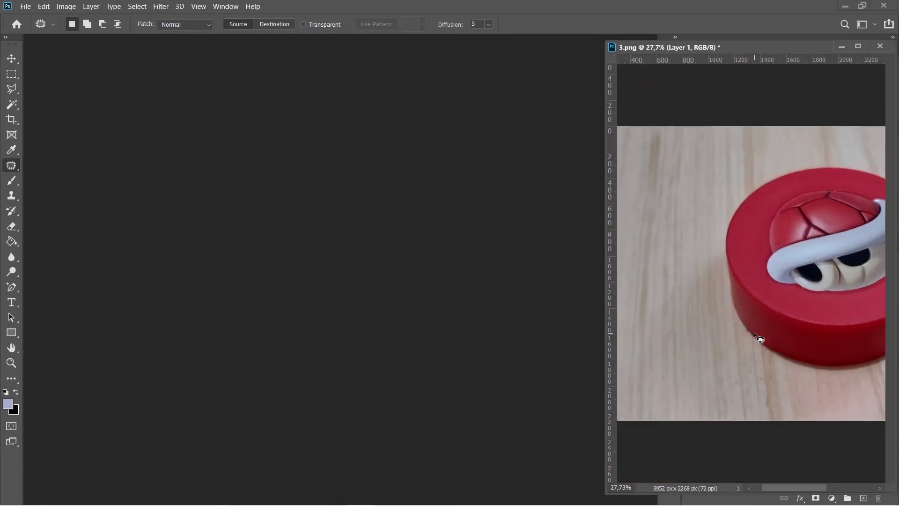
{"action": "scroll", "coordinate": [755, 334], "scroll_direction": "right", "scroll_amount": 2}
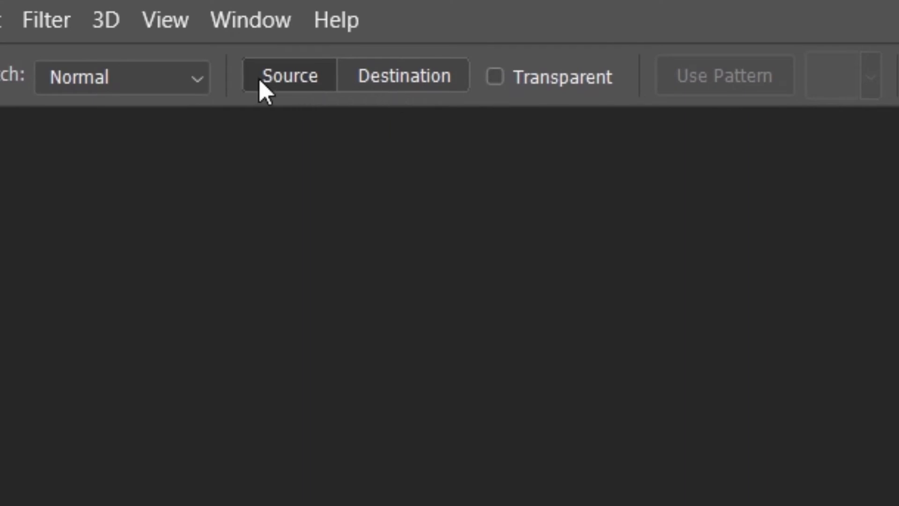
{"action": "left_click", "coordinate": [403, 80]}
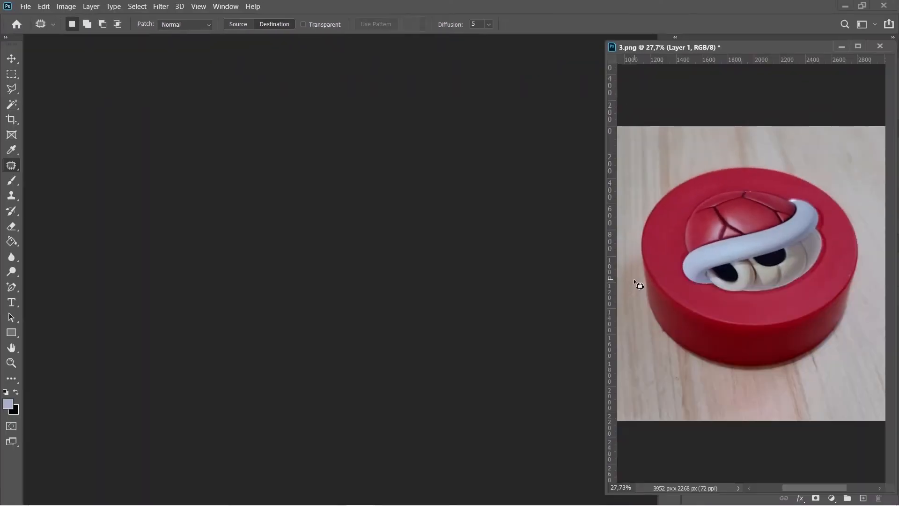
{"action": "scroll", "coordinate": [702, 292], "scroll_direction": "up", "scroll_amount": 4}
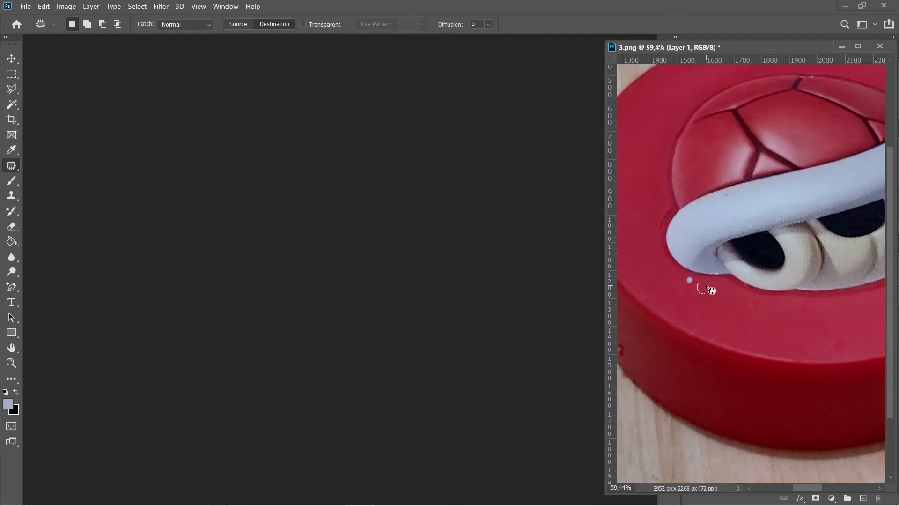
{"action": "left_click_drag", "start_coordinate": [704, 285], "coordinate": [704, 287]}
{"action": "left_click_drag", "start_coordinate": [704, 290], "coordinate": [691, 283]}
{"action": "scroll", "coordinate": [634, 360], "scroll_direction": "left", "scroll_amount": 2}
{"action": "scroll", "coordinate": [632, 360], "scroll_direction": "left", "scroll_amount": 2}
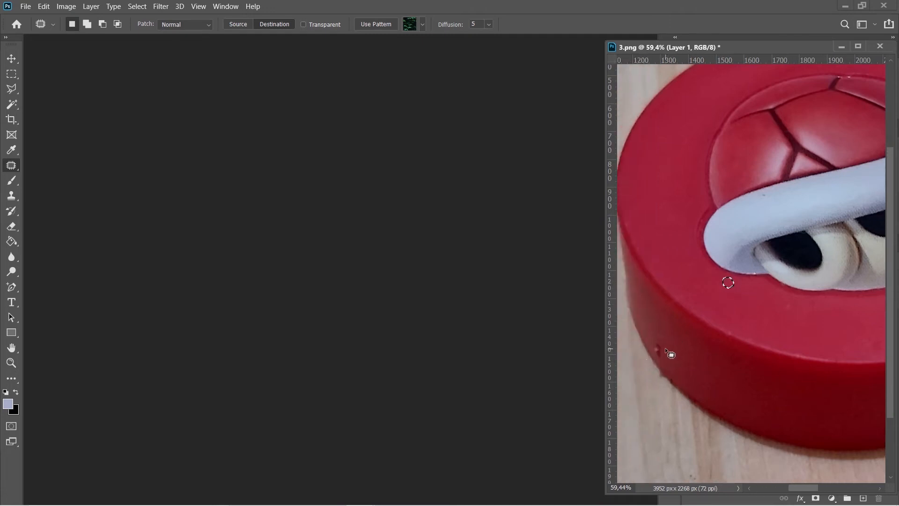
{"action": "key", "text": "ctrl+d"}
Drag a destination patch of clean red over the dark mark on the side edge, then deselect.
{"action": "left_click_drag", "start_coordinate": [668, 347], "coordinate": [657, 353]}
{"action": "key", "text": "ctrl+d"}
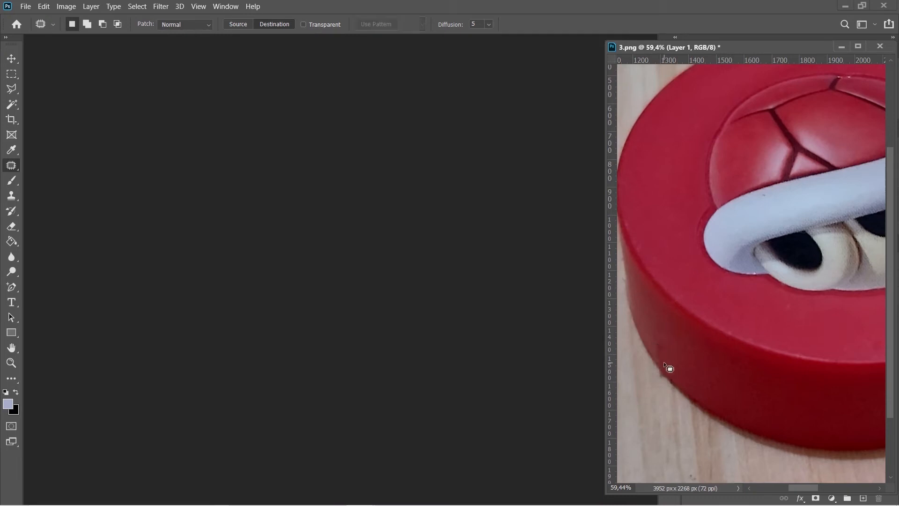
Undo the last three patch edits on the disc and deselect.
{"action": "key", "text": "ctrl+z"}
{"action": "key", "text": "ctrl+z"}
{"action": "key", "text": "ctrl+z"}
{"action": "key", "text": "ctrl+z"}
{"action": "key", "text": "ctrl+z"}
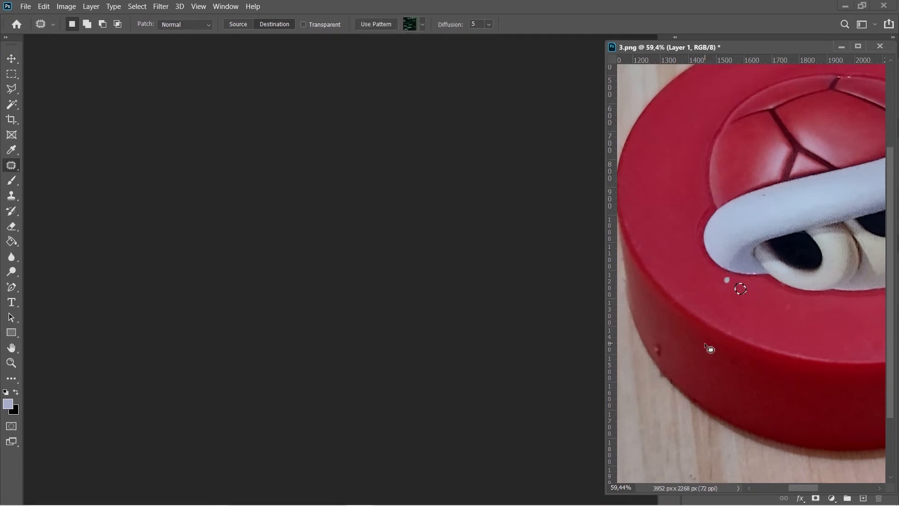
{"action": "key", "text": "ctrl+d"}
{"action": "scroll", "coordinate": [728, 294], "scroll_direction": "down", "scroll_amount": 4}
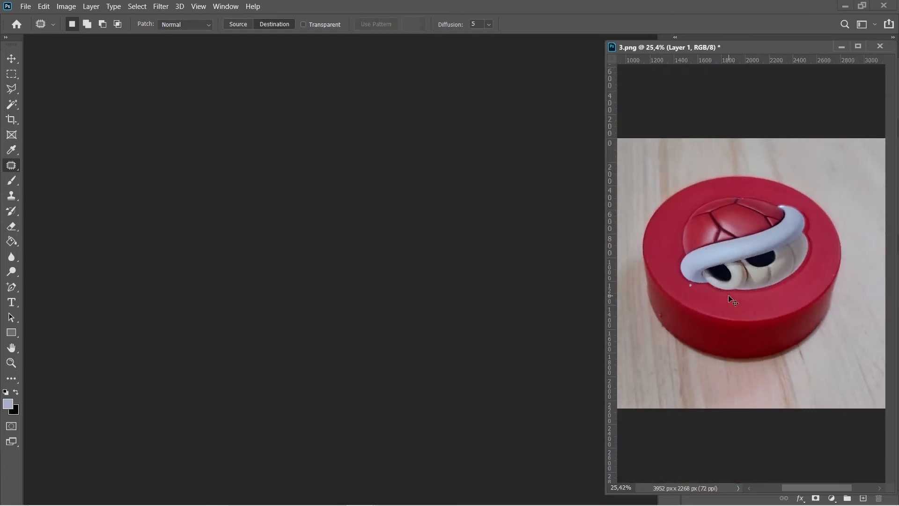
{"action": "scroll", "coordinate": [728, 294], "scroll_direction": "up", "scroll_amount": 1}
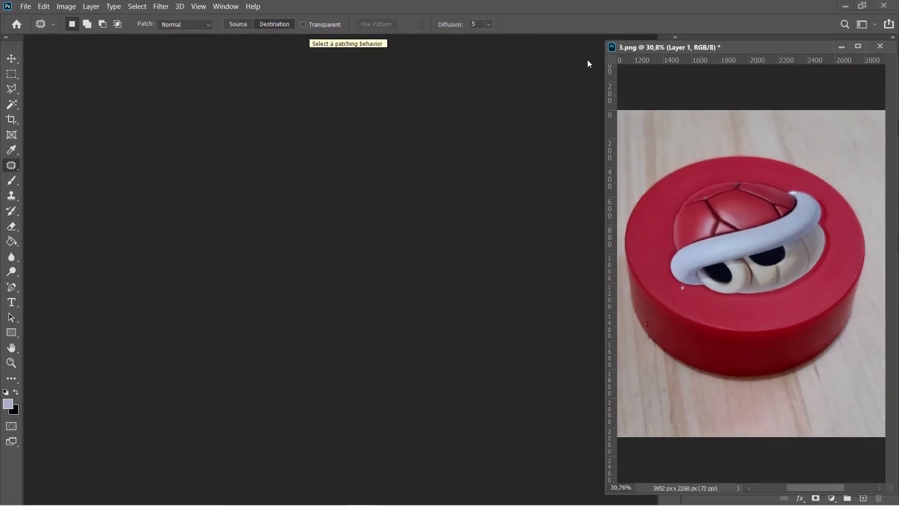
Open the image nicolas-cool-XECNsH1IPtc-unsplash from the Pictures folder.
{"action": "left_click", "coordinate": [841, 45]}
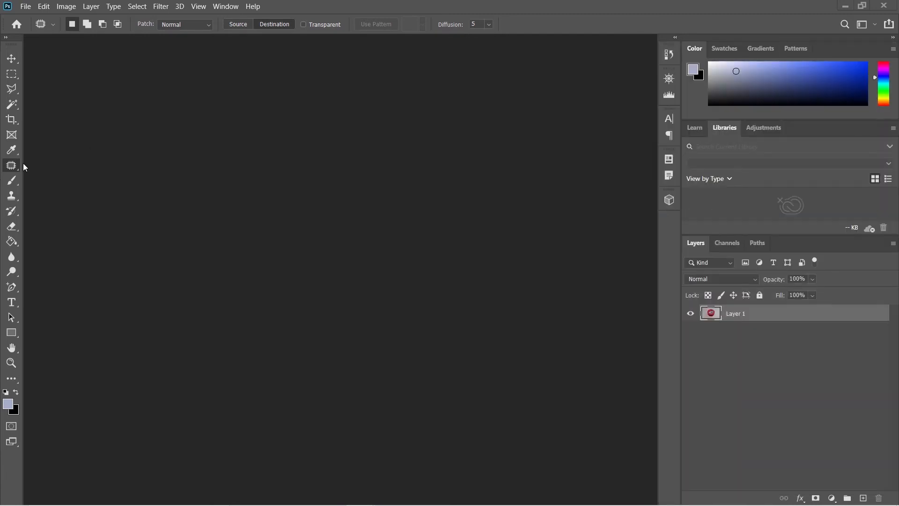
{"action": "right_click", "coordinate": [14, 166]}
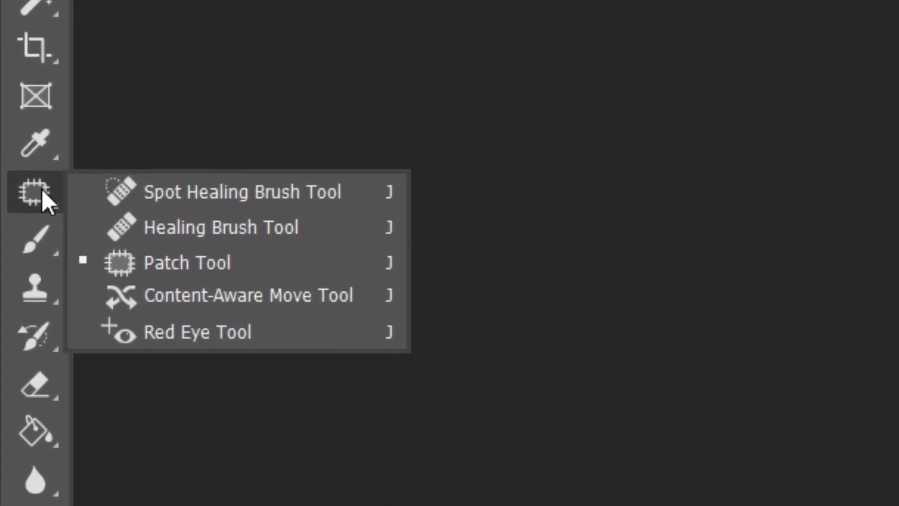
{"action": "left_click", "coordinate": [513, 180]}
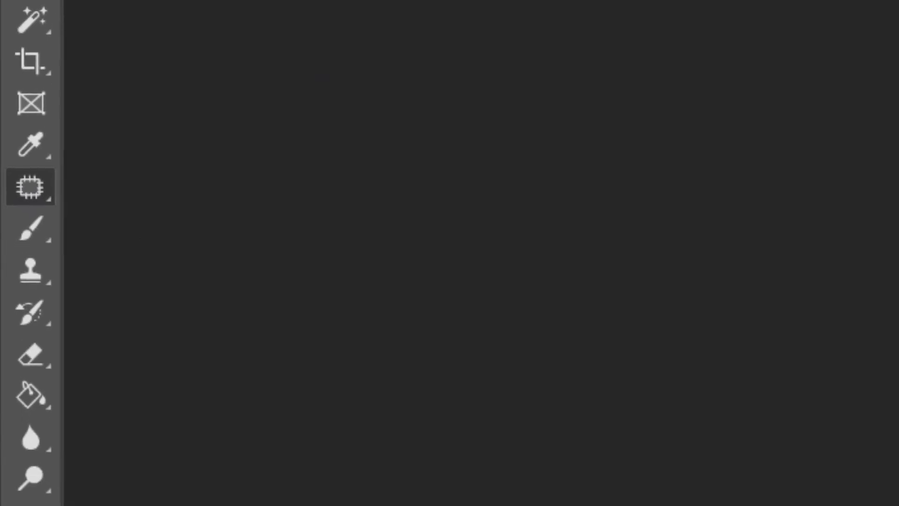
{"action": "left_click", "coordinate": [47, 1]}
{"action": "left_click", "coordinate": [35, 24]}
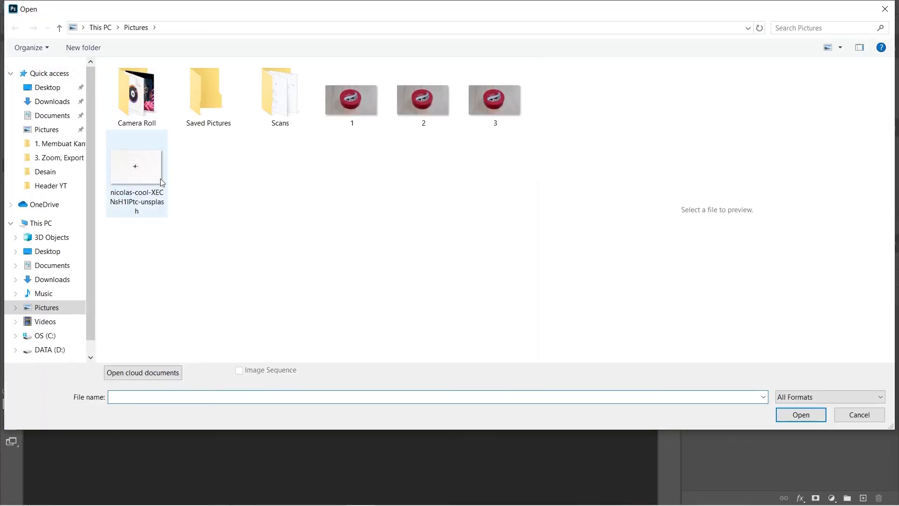
{"action": "left_click", "coordinate": [136, 173]}
{"action": "left_click", "coordinate": [796, 415]}
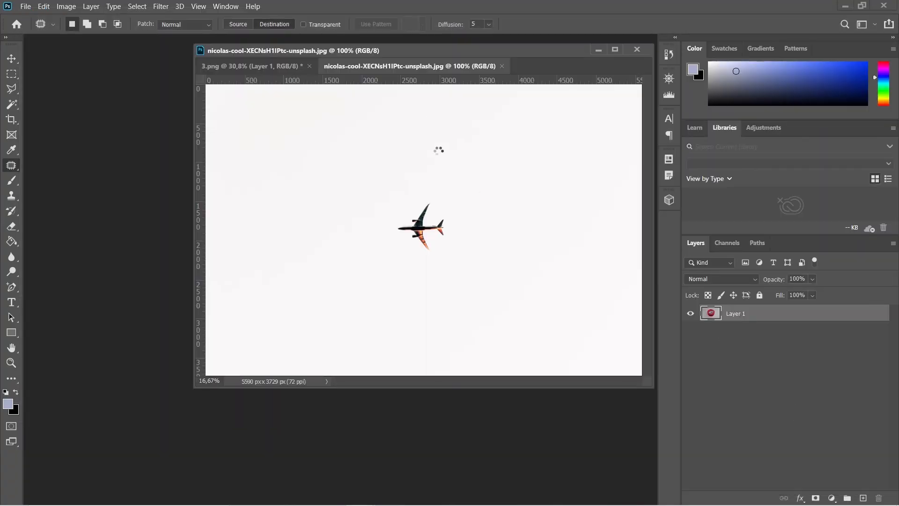
Dock the airplane image as a tab beside 3.png.
{"action": "left_click_drag", "start_coordinate": [444, 62], "coordinate": [311, 39]}
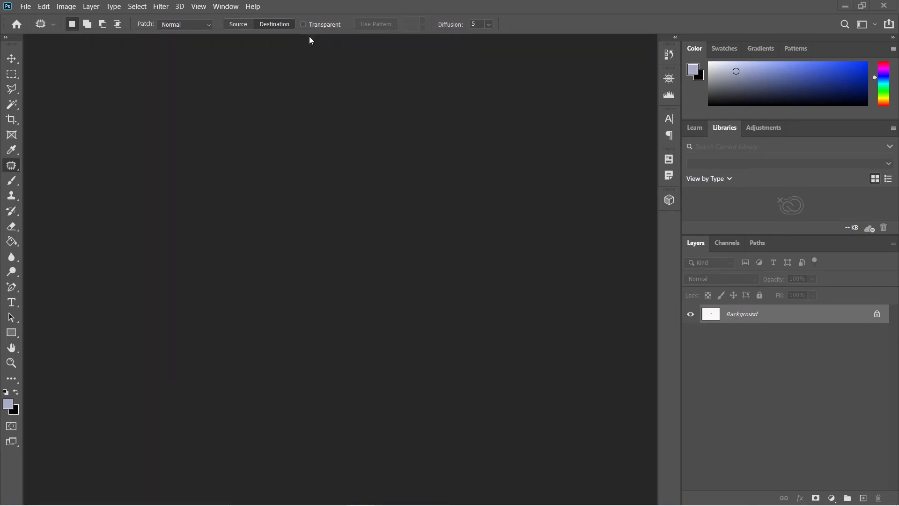
{"action": "scroll", "coordinate": [356, 269], "scroll_direction": "up", "scroll_amount": 3}
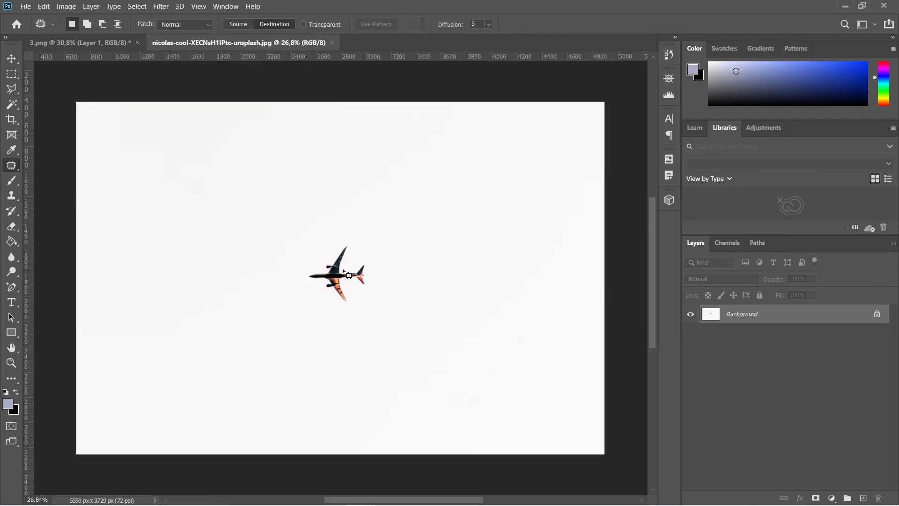
{"action": "scroll", "coordinate": [346, 274], "scroll_direction": "up", "scroll_amount": 5}
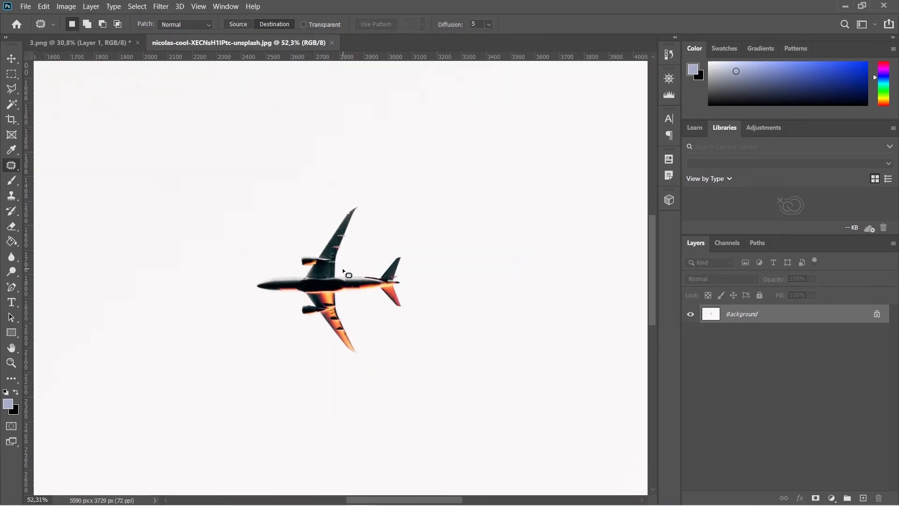
{"action": "scroll", "coordinate": [346, 273], "scroll_direction": "down", "scroll_amount": 2}
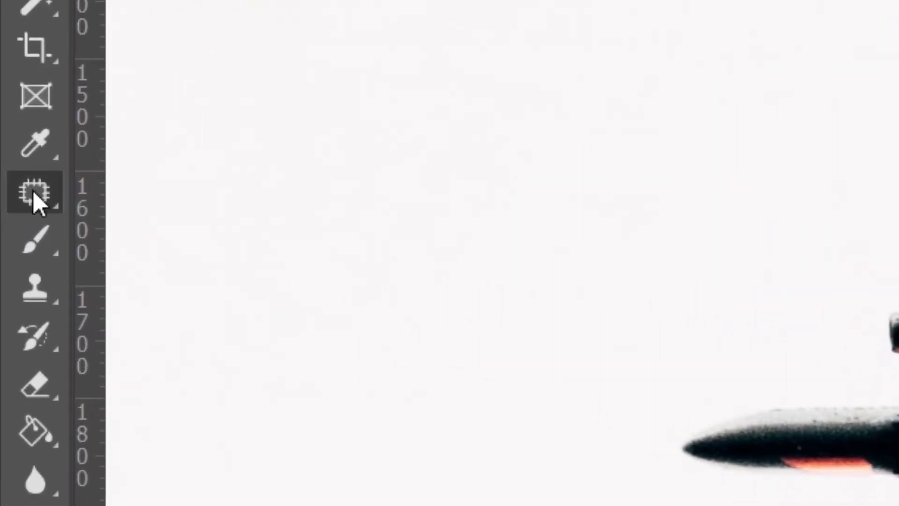
Switch to the Content-Aware Move Tool and select loosely around the airplane.
{"action": "right_click", "coordinate": [33, 190]}
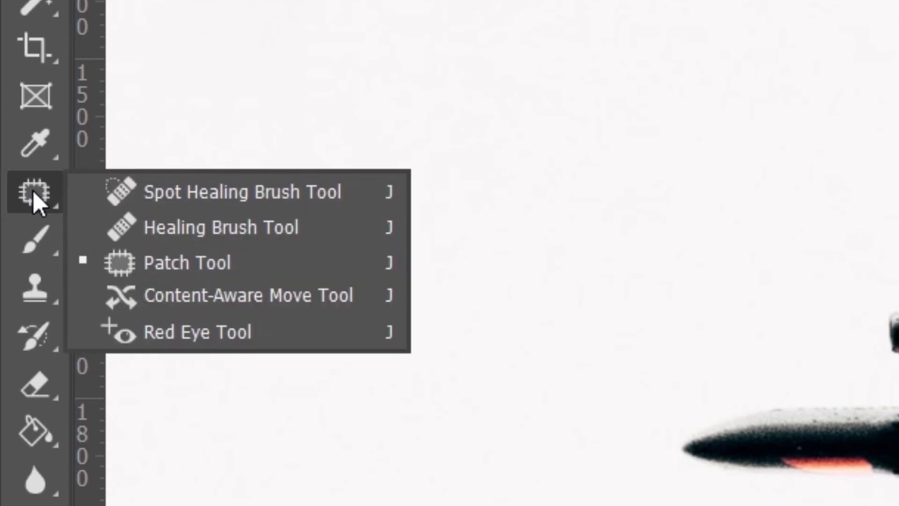
{"action": "left_click", "coordinate": [187, 302]}
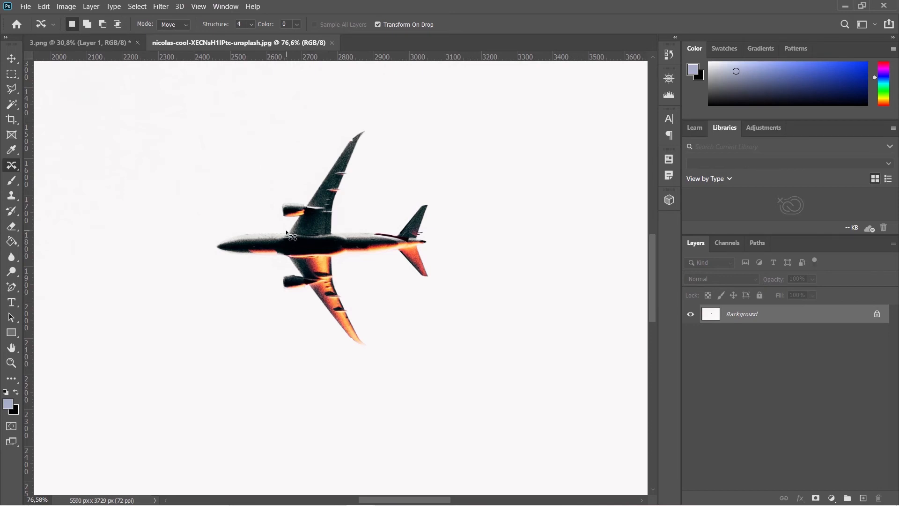
{"action": "mouse_move", "coordinate": [286, 232]}
{"action": "left_mouse_down"}
{"action": "mouse_move", "coordinate": [260, 226]}
{"action": "mouse_move", "coordinate": [212, 249]}
{"action": "mouse_move", "coordinate": [290, 265]}
{"action": "mouse_move", "coordinate": [279, 277]}
{"action": "mouse_move", "coordinate": [284, 292]}
{"action": "mouse_move", "coordinate": [304, 293]}
{"action": "mouse_move", "coordinate": [326, 328]}
{"action": "mouse_move", "coordinate": [359, 350]}
{"action": "mouse_move", "coordinate": [370, 329]}
{"action": "mouse_move", "coordinate": [343, 285]}
{"action": "mouse_move", "coordinate": [344, 260]}
{"action": "mouse_move", "coordinate": [391, 259]}
{"action": "mouse_move", "coordinate": [431, 283]}
{"action": "mouse_move", "coordinate": [433, 201]}
{"action": "mouse_move", "coordinate": [387, 230]}
{"action": "mouse_move", "coordinate": [339, 228]}
{"action": "mouse_move", "coordinate": [368, 125]}
{"action": "mouse_move", "coordinate": [344, 136]}
{"action": "mouse_move", "coordinate": [307, 196]}
{"action": "mouse_move", "coordinate": [274, 206]}
{"action": "mouse_move", "coordinate": [289, 231]}
{"action": "left_mouse_up"}
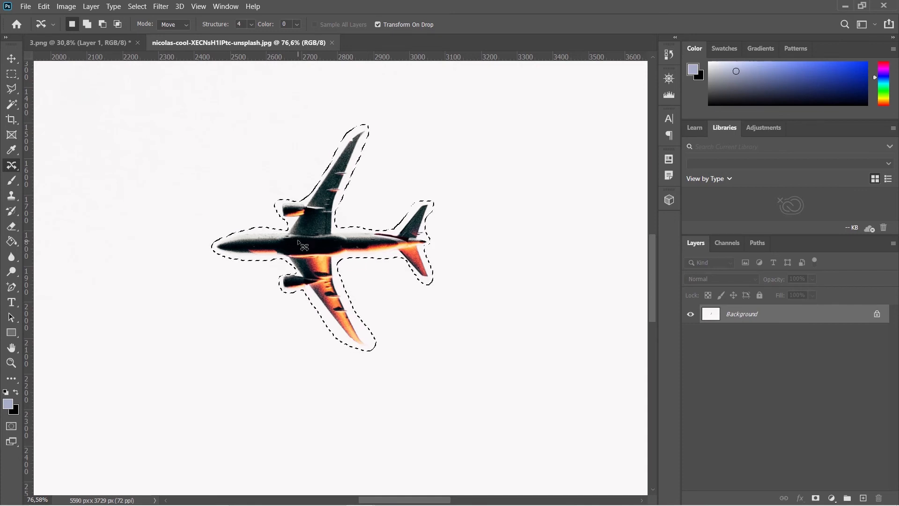
{"action": "key", "text": "alt"}
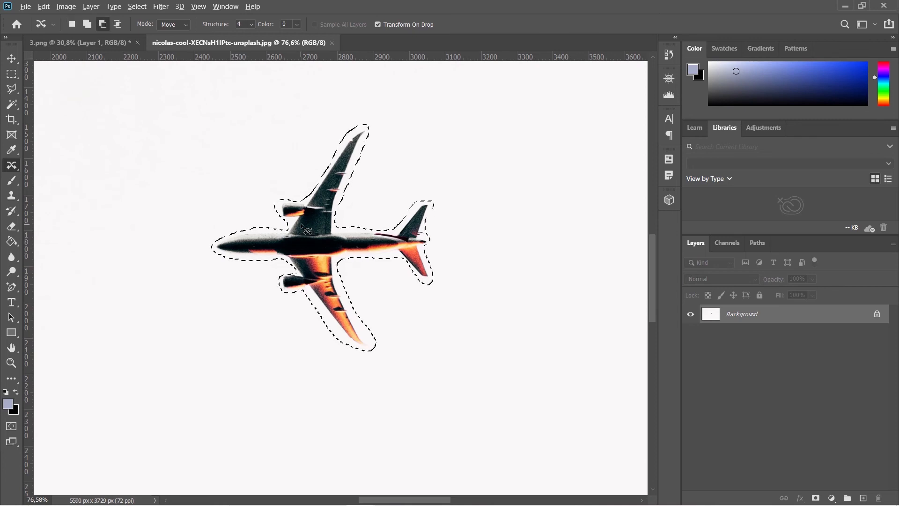
In Extend mode, drag a copy of the airplane below and right of the original, commit, and deselect.
{"action": "scroll", "coordinate": [305, 229], "scroll_direction": "down", "scroll_amount": 5}
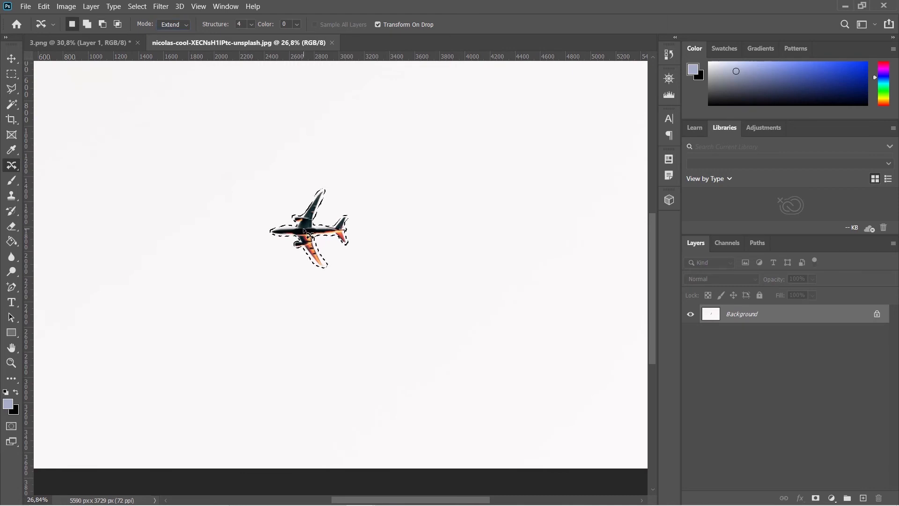
{"action": "left_click_drag", "start_coordinate": [304, 230], "coordinate": [371, 282]}
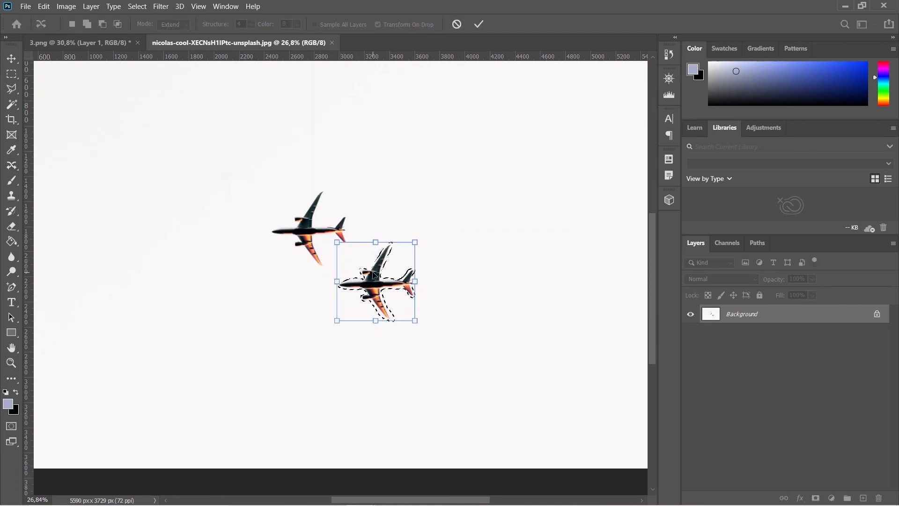
{"action": "left_click", "coordinate": [477, 28]}
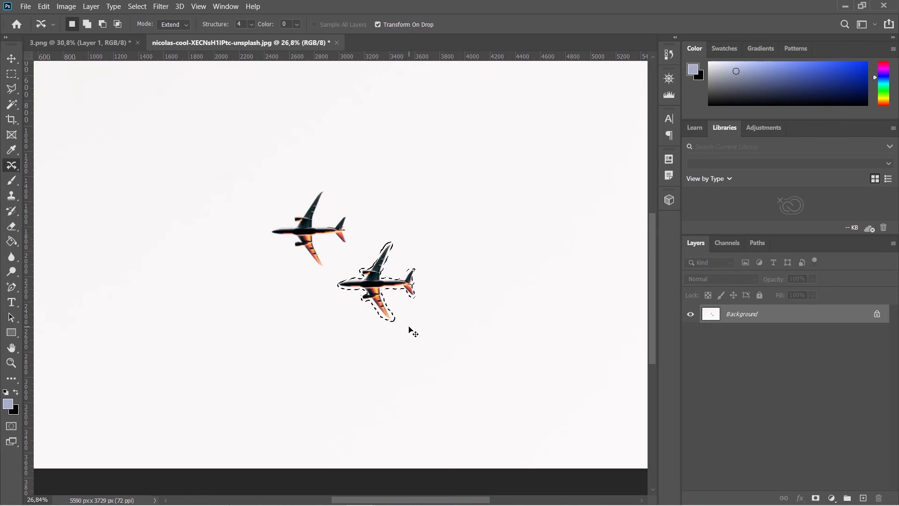
{"action": "key", "text": "ctrl+d"}
Restore the selection, drag another airplane copy above the original, commit, and deselect.
{"action": "key", "text": "ctrl+z"}
{"action": "left_click_drag", "start_coordinate": [370, 281], "coordinate": [382, 176]}
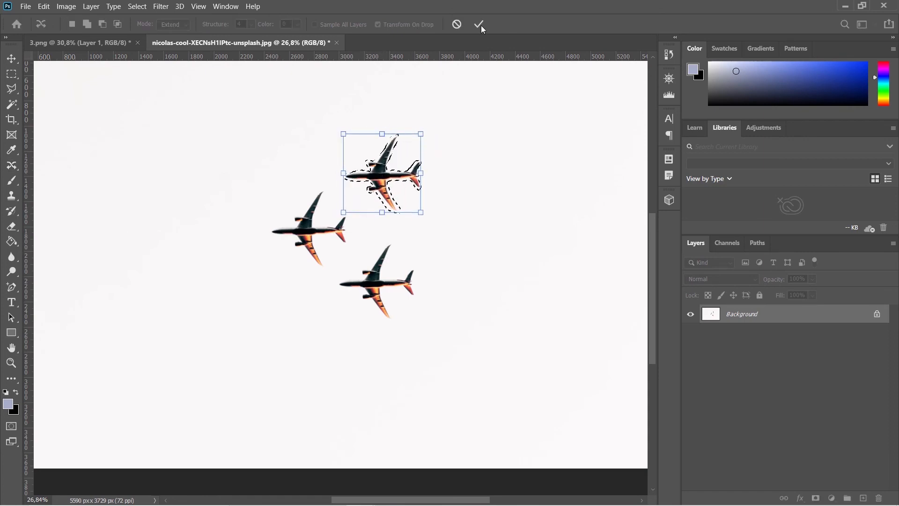
{"action": "key", "text": "Return"}
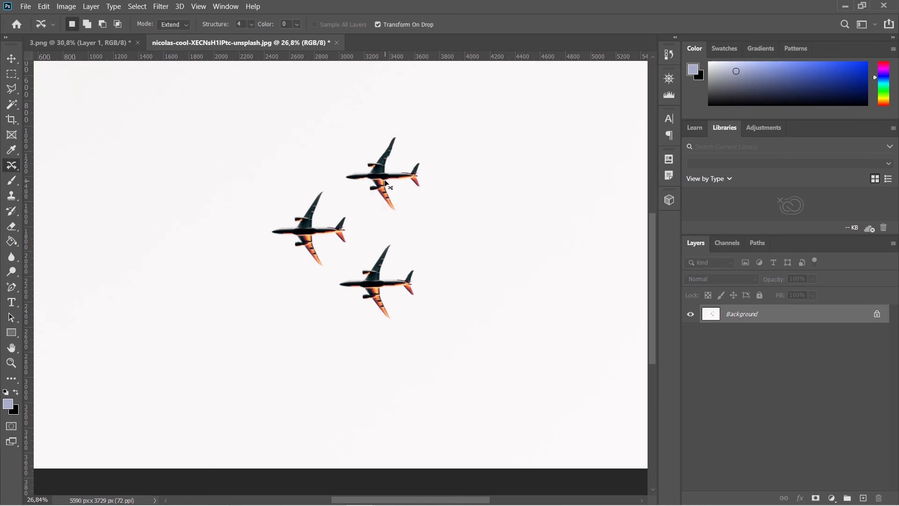
{"action": "key", "text": "ctrl+d"}
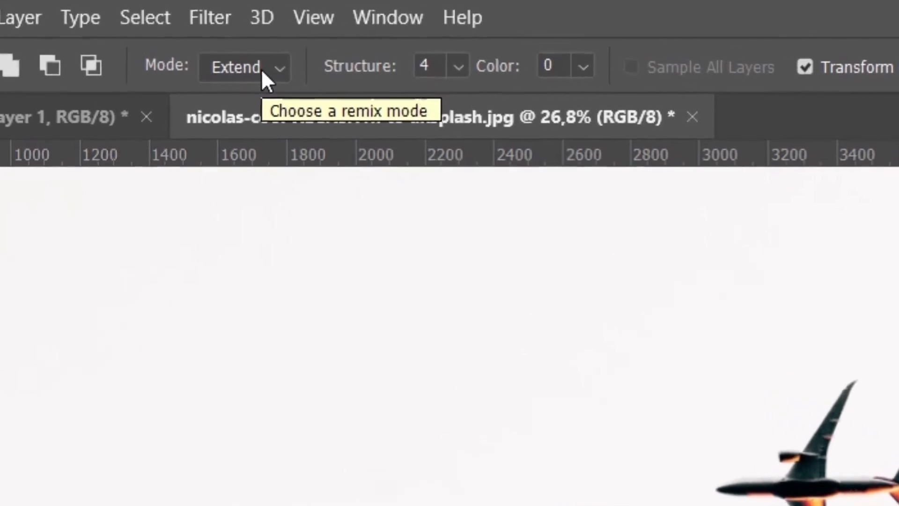
Switch the Content-Aware Move mode to Move.
{"action": "left_click", "coordinate": [281, 81]}
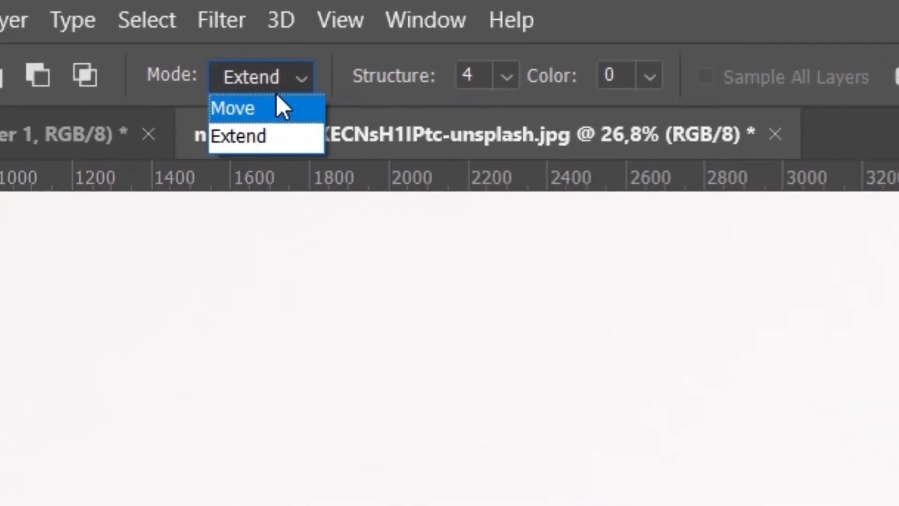
{"action": "left_click", "coordinate": [275, 74]}
{"action": "left_click", "coordinate": [274, 74]}
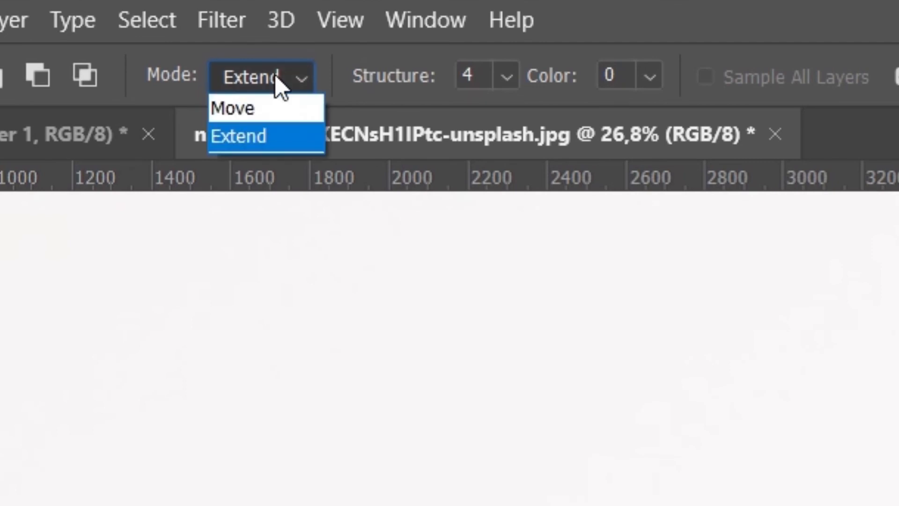
{"action": "left_click", "coordinate": [277, 109]}
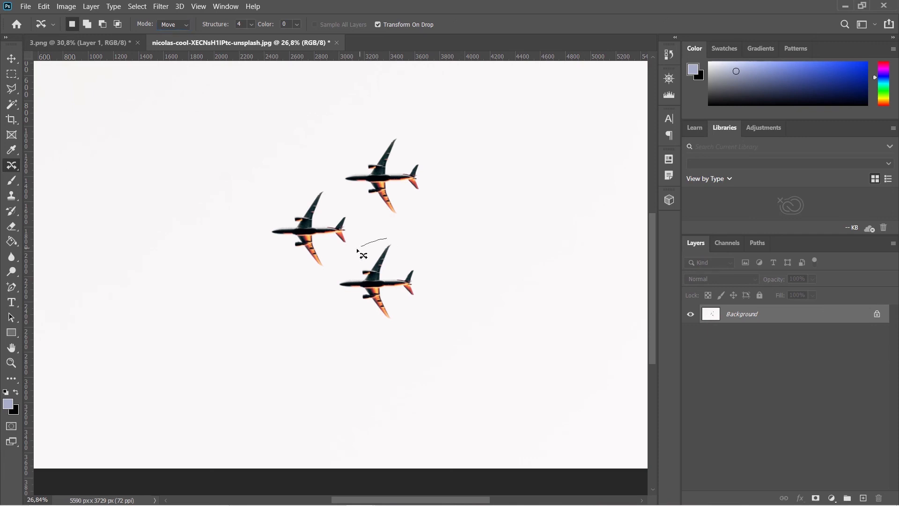
Try moving the lower airplane to the right in Move mode, then undo it and deselect.
{"action": "mouse_move", "coordinate": [357, 251]}
{"action": "left_mouse_down"}
{"action": "mouse_move", "coordinate": [327, 283]}
{"action": "mouse_move", "coordinate": [348, 316]}
{"action": "mouse_move", "coordinate": [439, 302]}
{"action": "mouse_move", "coordinate": [438, 276]}
{"action": "mouse_move", "coordinate": [386, 240]}
{"action": "left_mouse_up"}
{"action": "left_click_drag", "start_coordinate": [397, 276], "coordinate": [519, 228]}
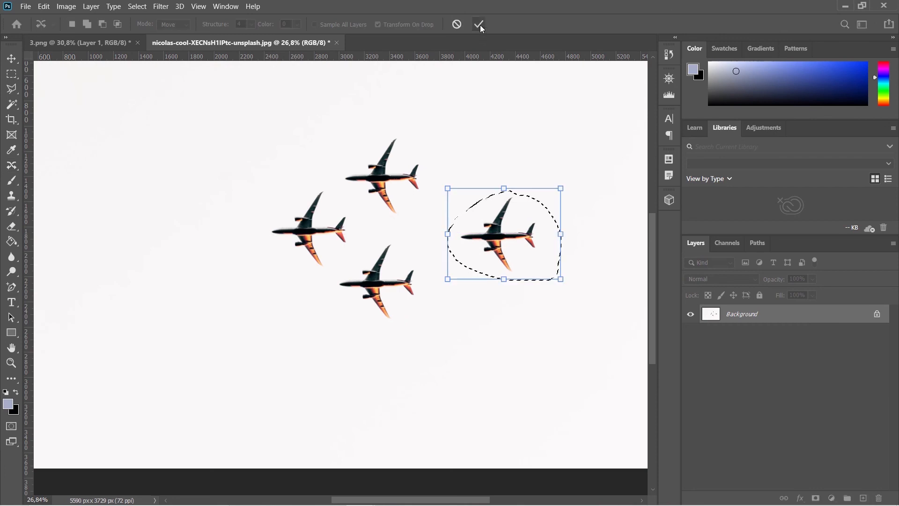
{"action": "left_click", "coordinate": [479, 24]}
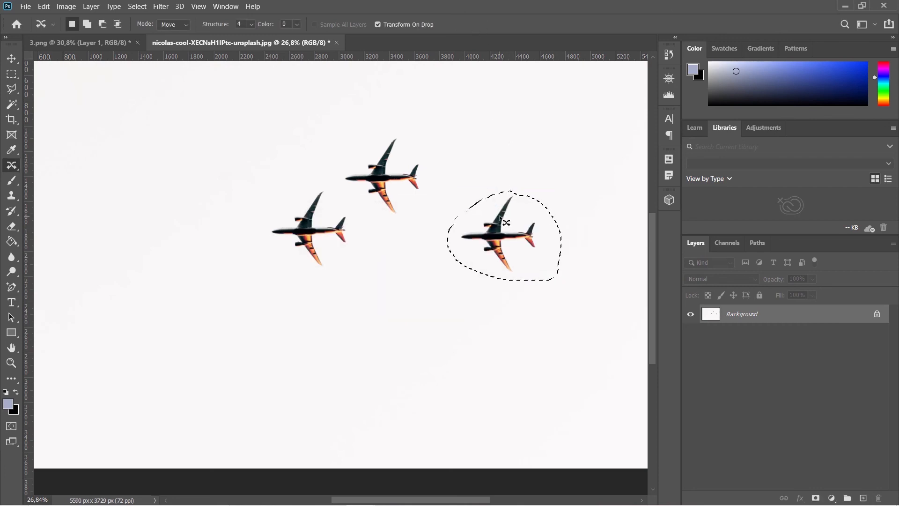
{"action": "key", "text": "ctrl+d"}
{"action": "key", "text": "ctrl+z"}
{"action": "key", "text": "ctrl+z"}
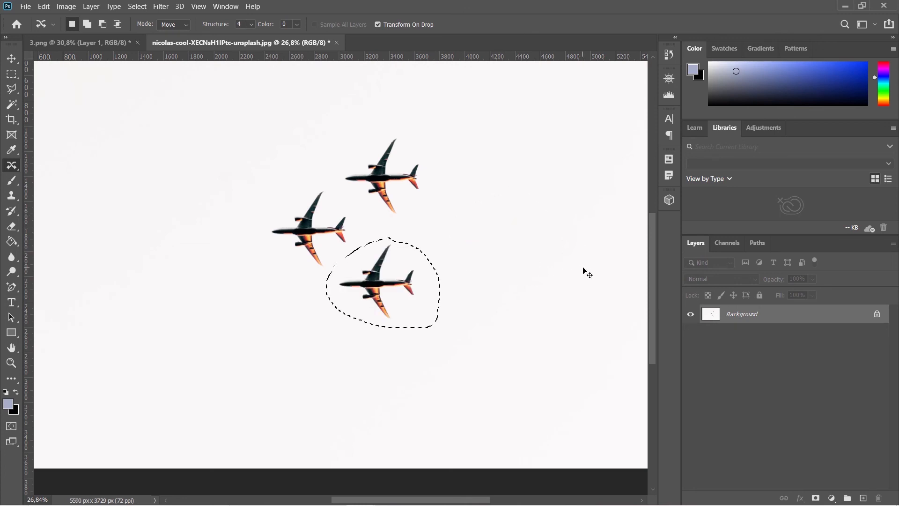
{"action": "key", "text": "ctrl+d"}
Examine the Structure and Color option settings of the Content-Aware Move Tool.
{"action": "left_click", "coordinate": [252, 24]}
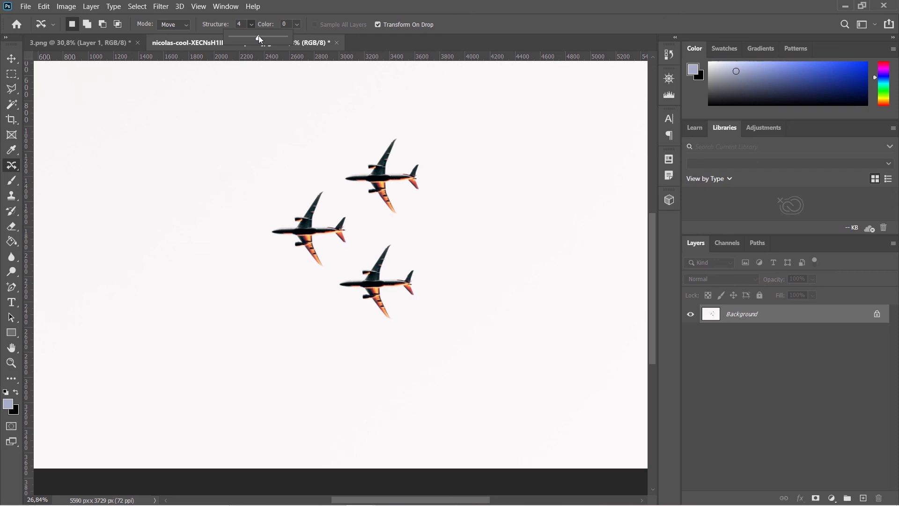
{"action": "left_click", "coordinate": [275, 18]}
{"action": "left_click", "coordinate": [296, 25]}
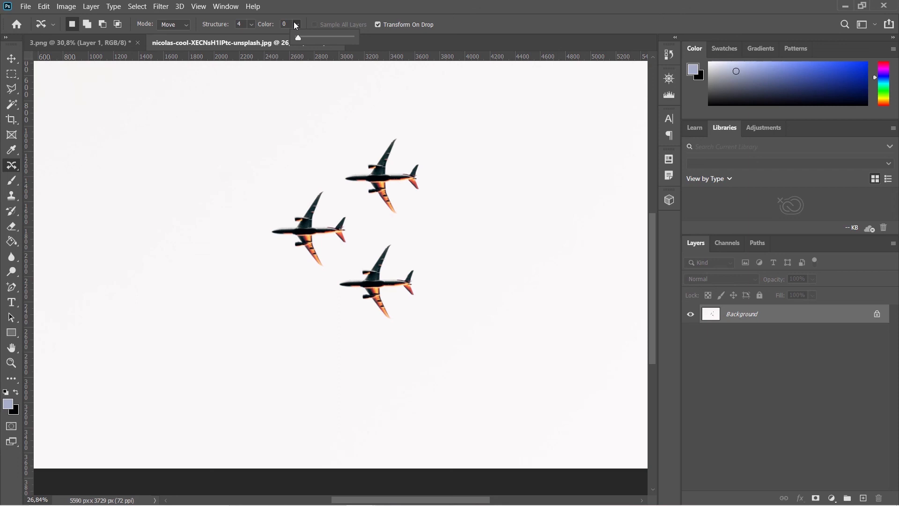
{"action": "left_click", "coordinate": [294, 22]}
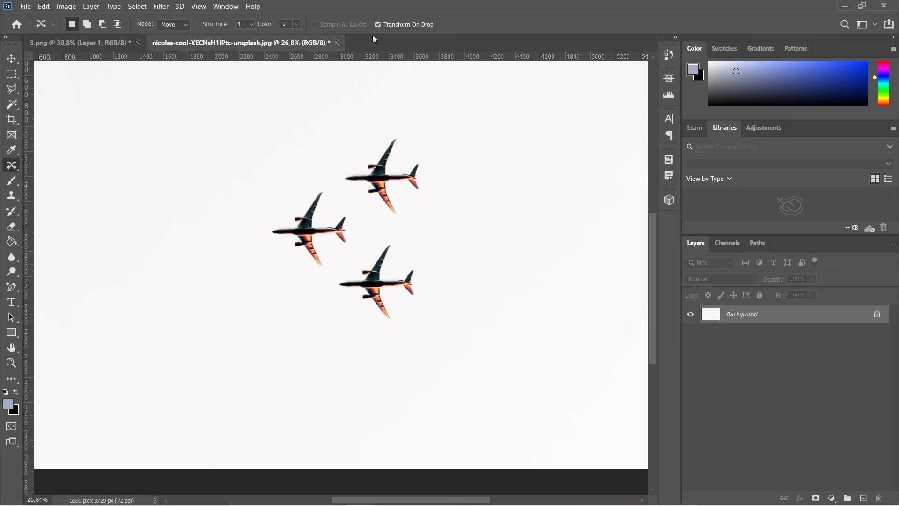
{"action": "scroll", "coordinate": [394, 122], "scroll_direction": "down", "scroll_amount": 2}
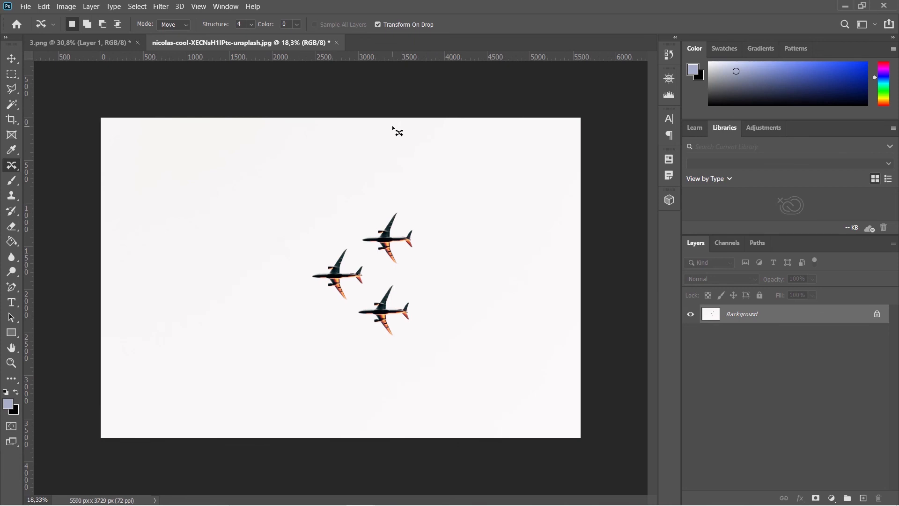
{"action": "right_click", "coordinate": [16, 169]}
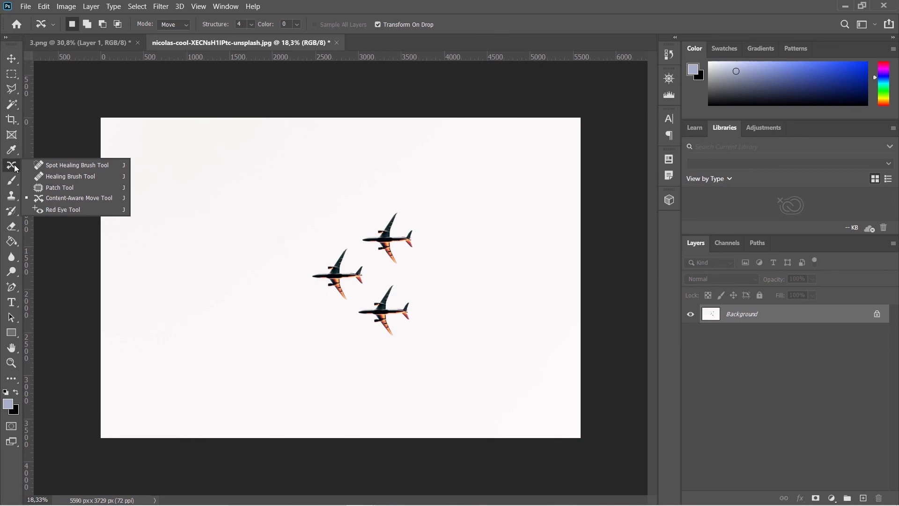
{"action": "left_click", "coordinate": [79, 198]}
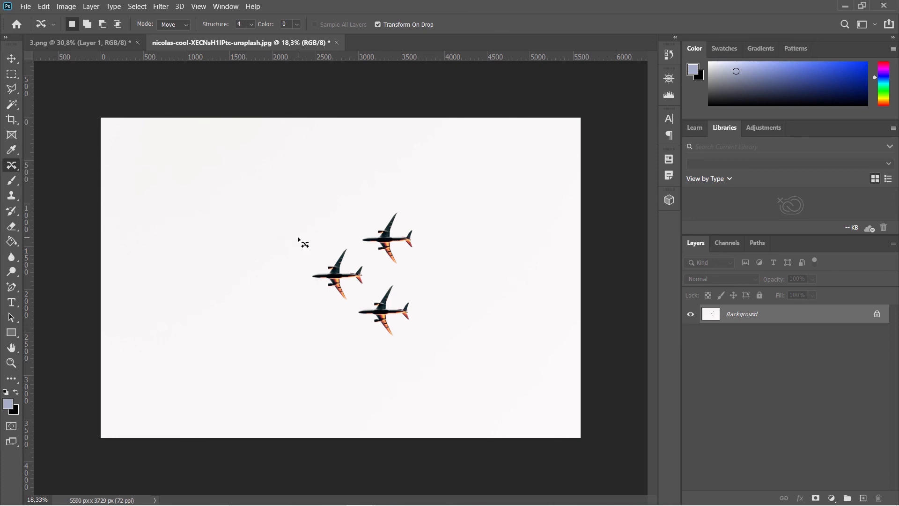